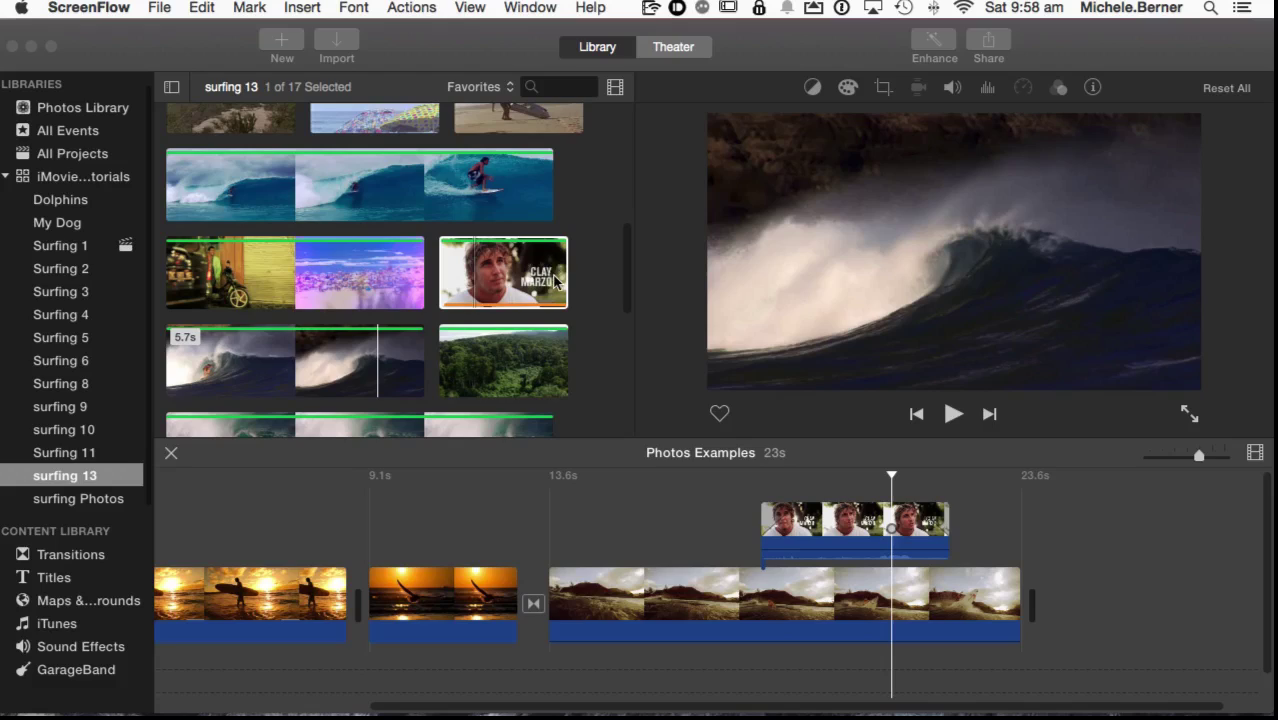
- Delete the Clay Marzo cutaway above the last surf clip and adjust that clip's volume
click(547, 549)
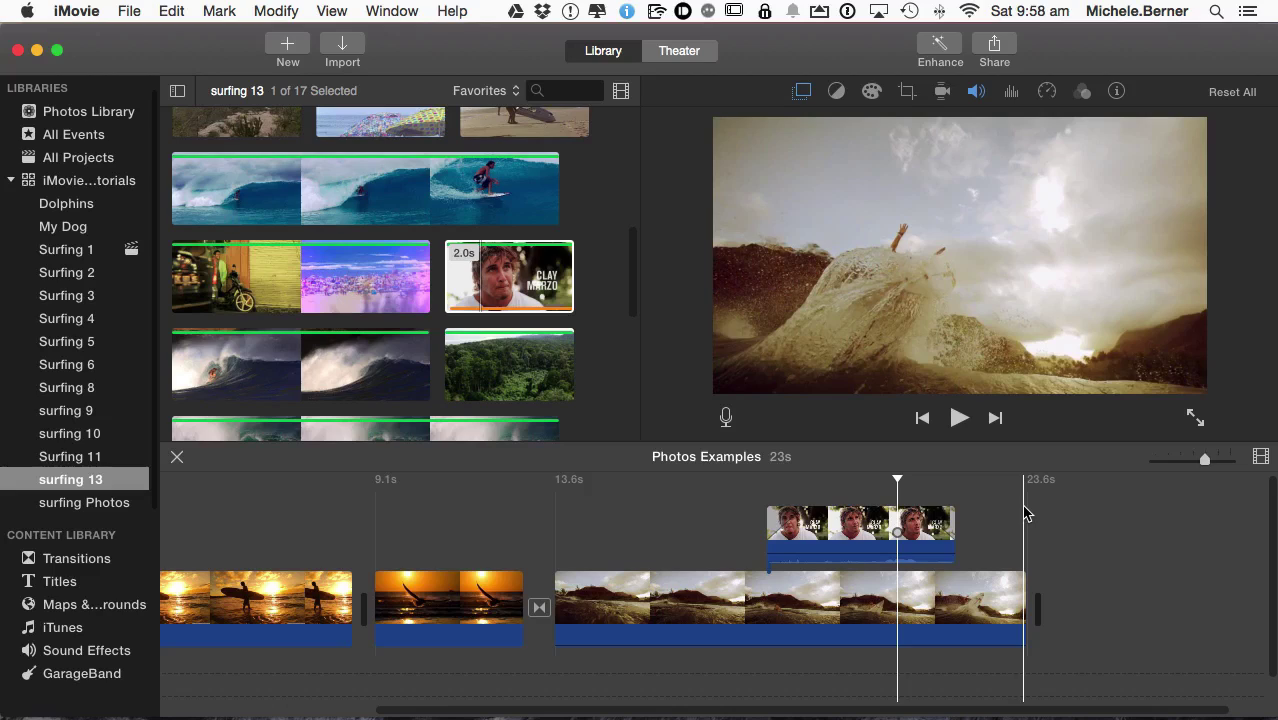
click(818, 522)
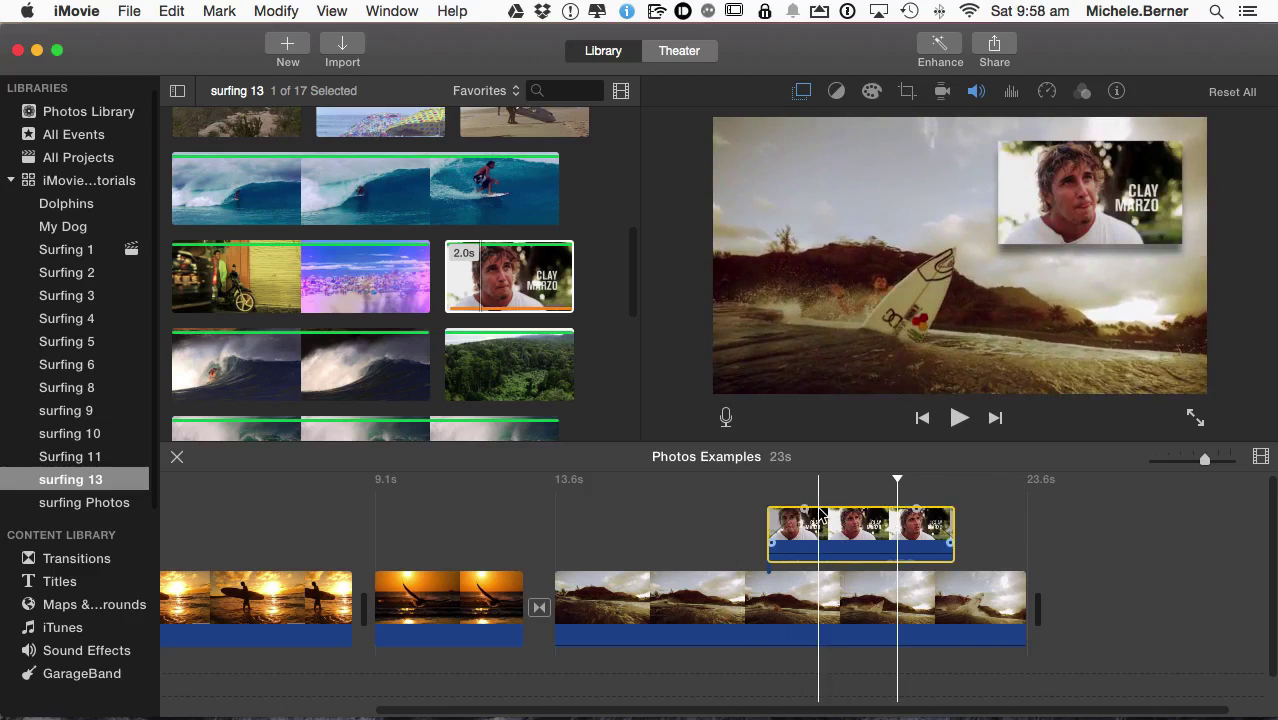
key(Delete)
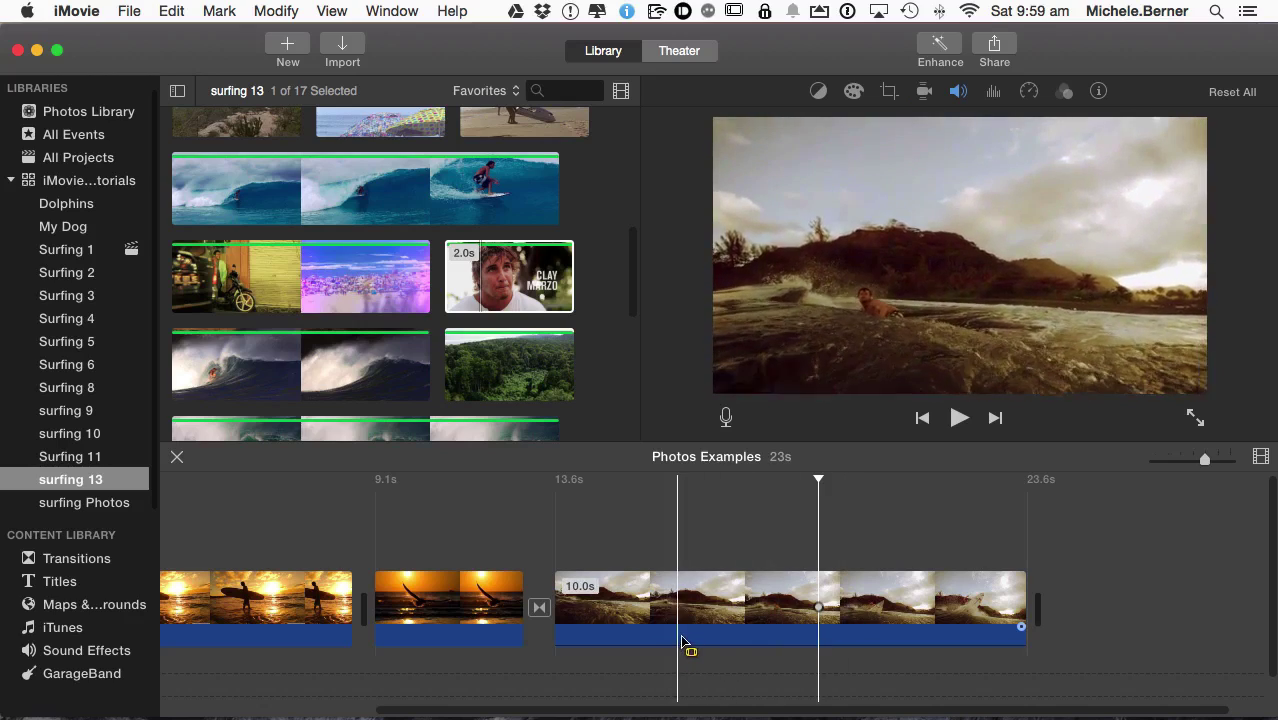
drag(864, 629, 864, 655)
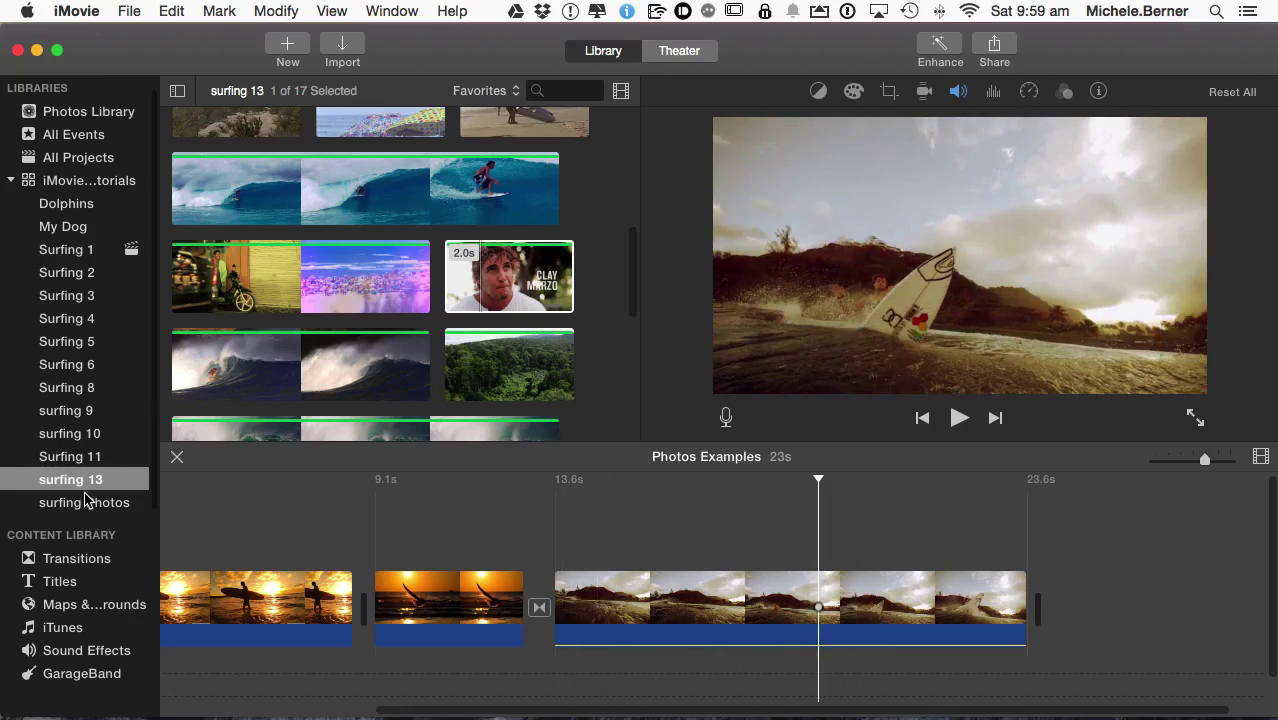
- Connect the Clay Marzo clip above the end of the last surf clip, shifted slightly right
click(512, 281)
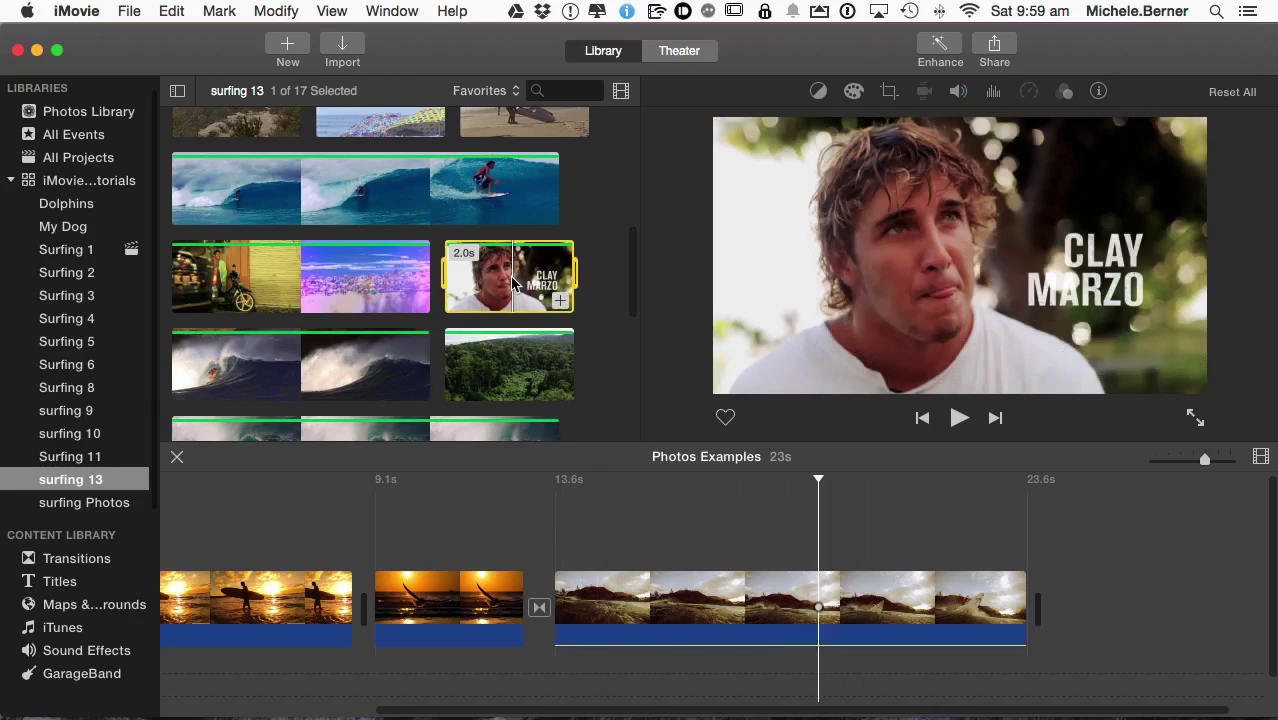
drag(519, 287, 767, 507)
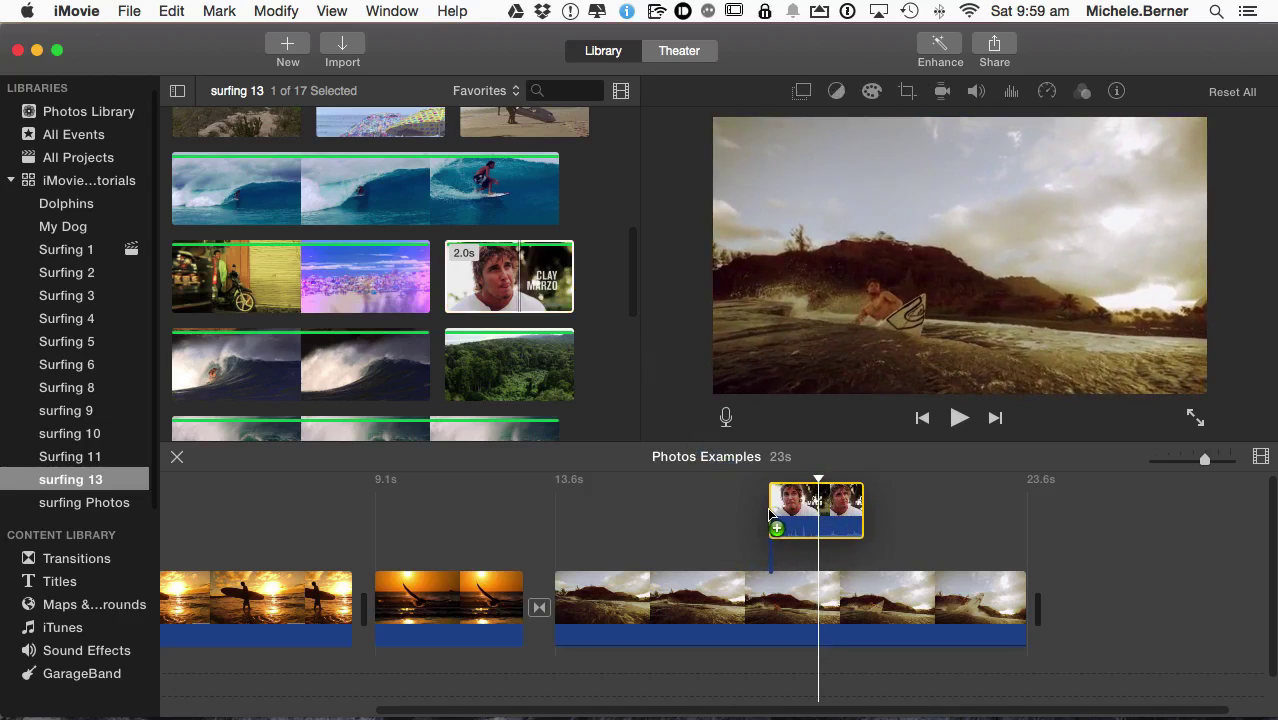
drag(767, 507, 767, 507)
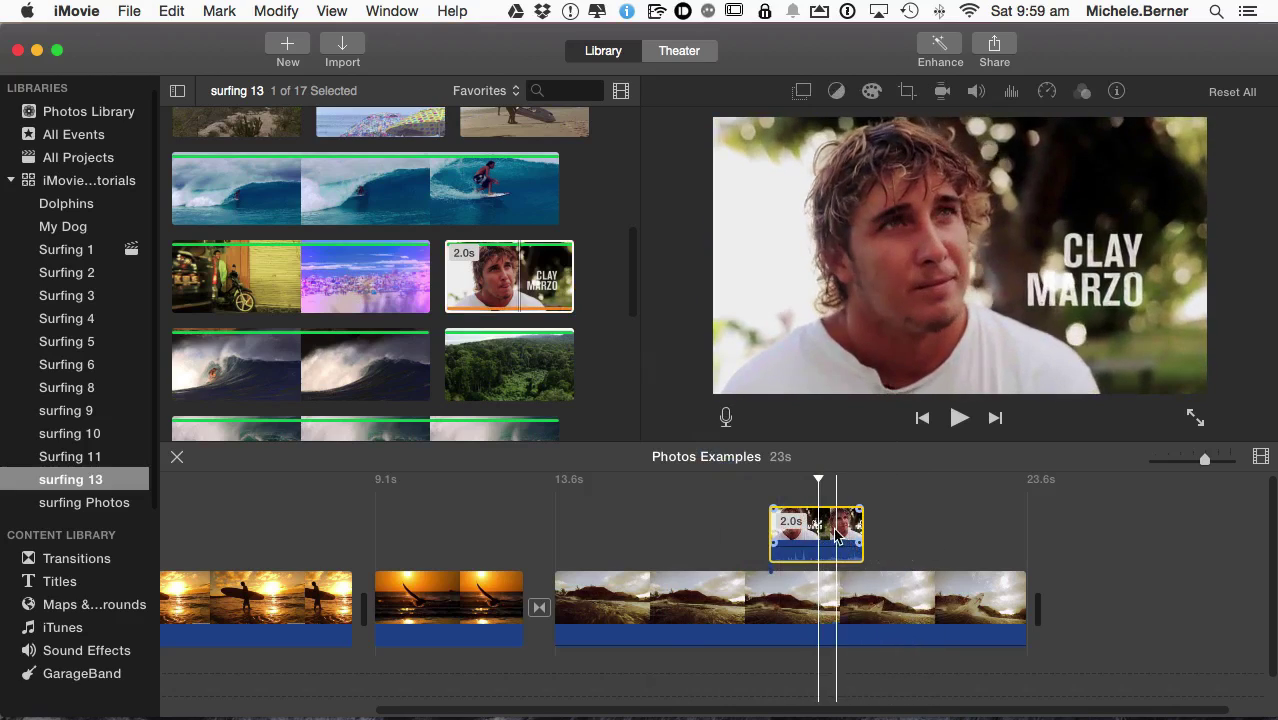
drag(822, 540, 927, 521)
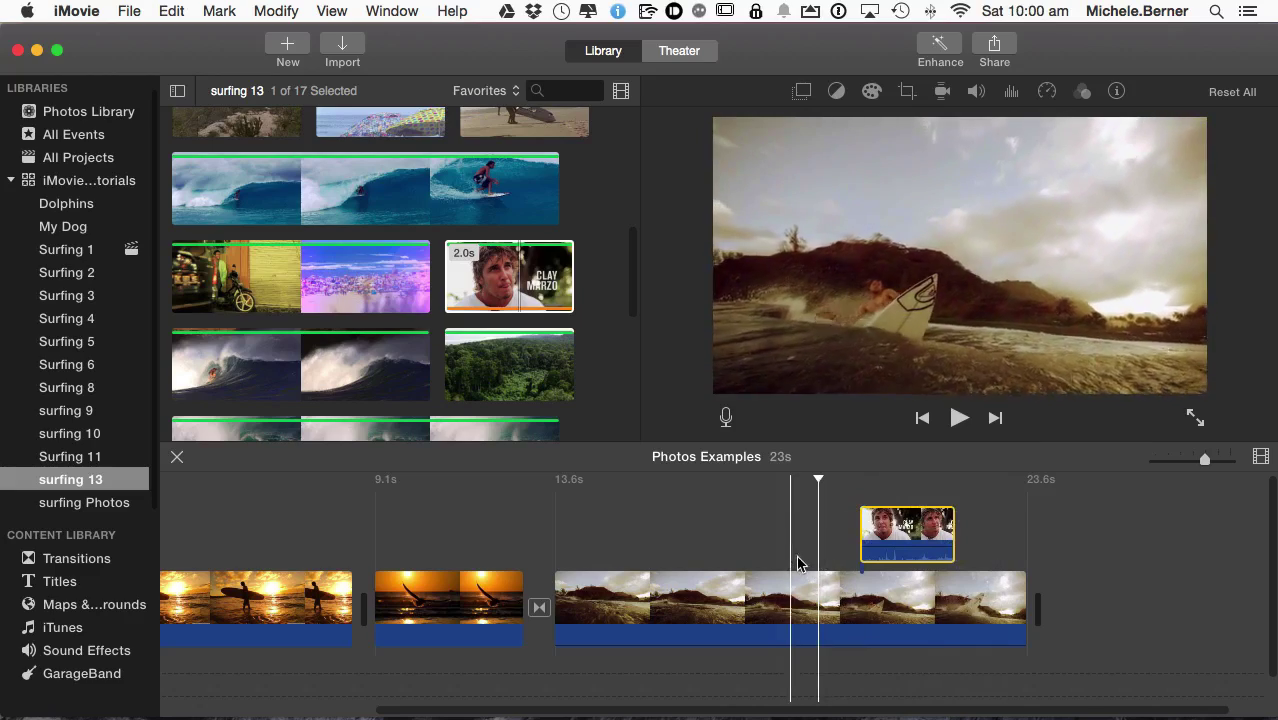
- Detach the Clay Marzo clip's sound into a 2-second green audio clip
click(919, 530)
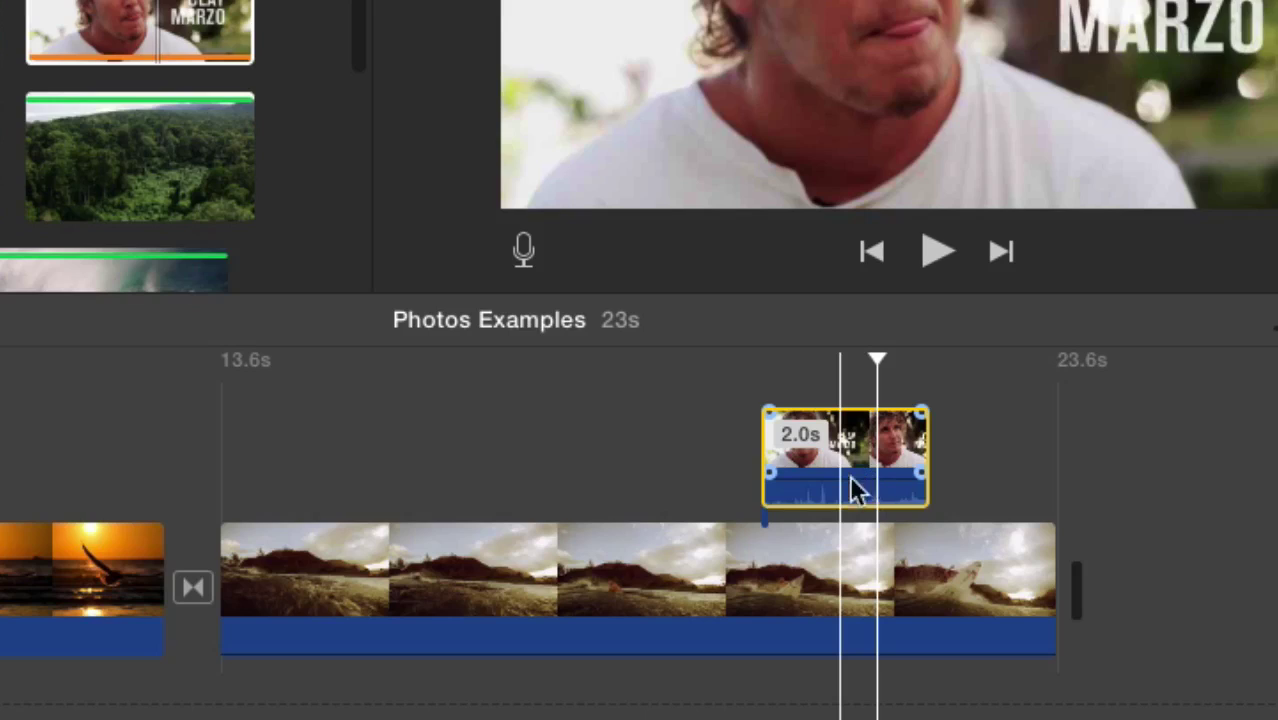
right_click(841, 488)
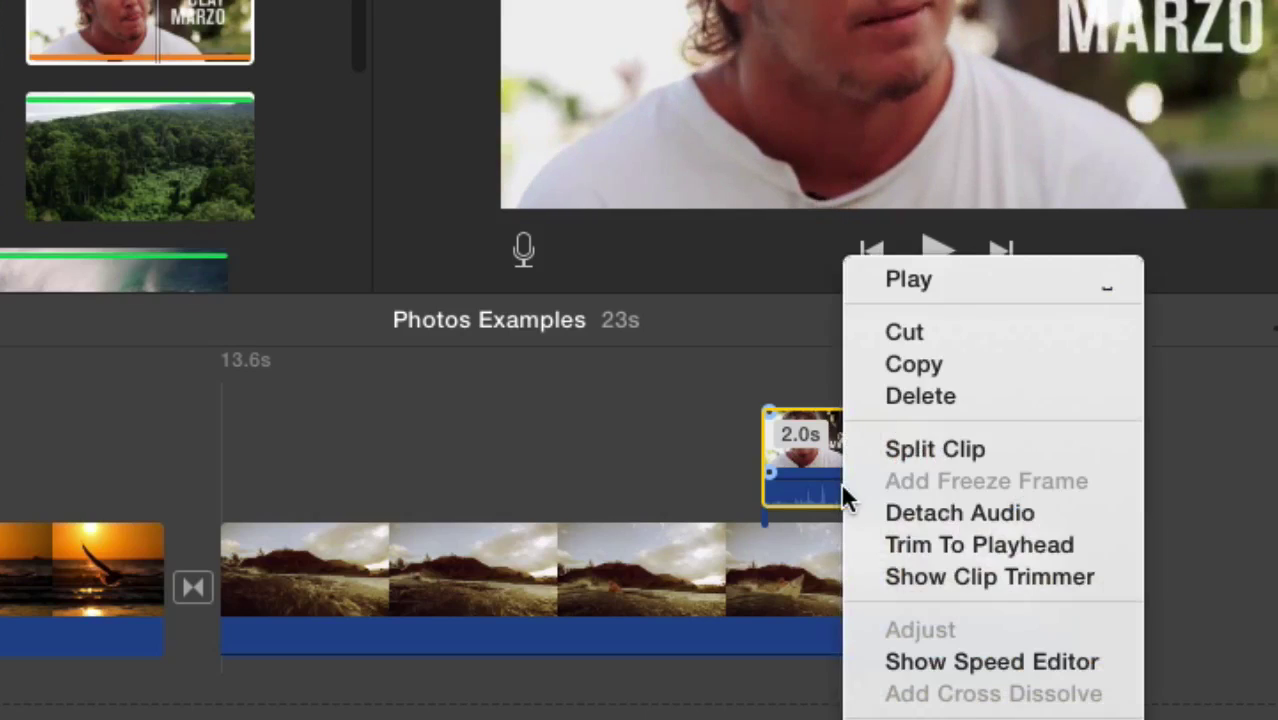
click(920, 512)
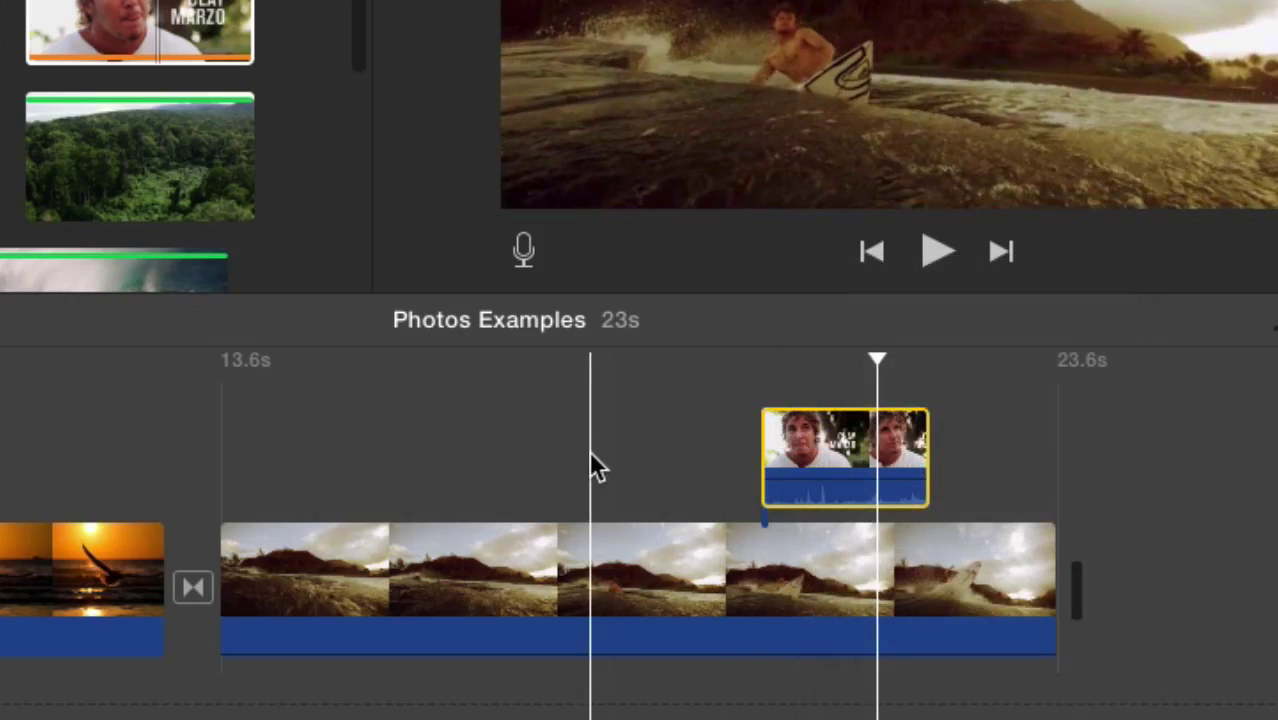
right_click(853, 489)
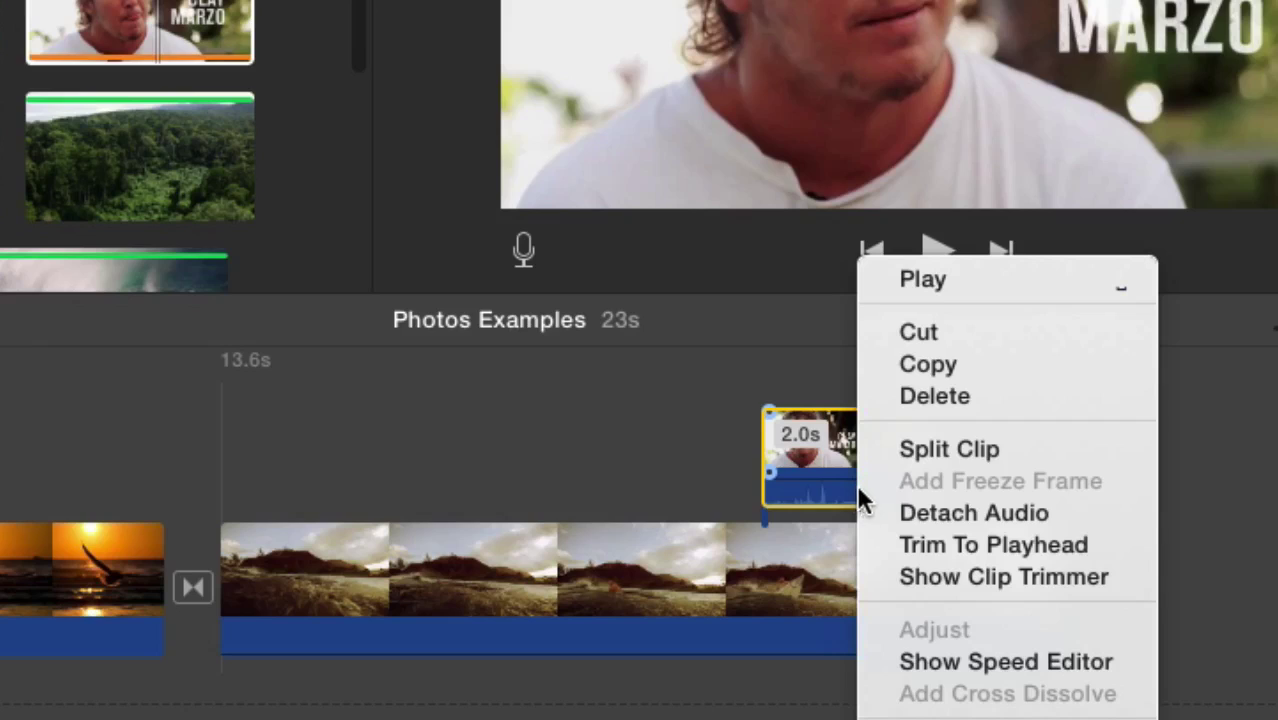
click(429, 416)
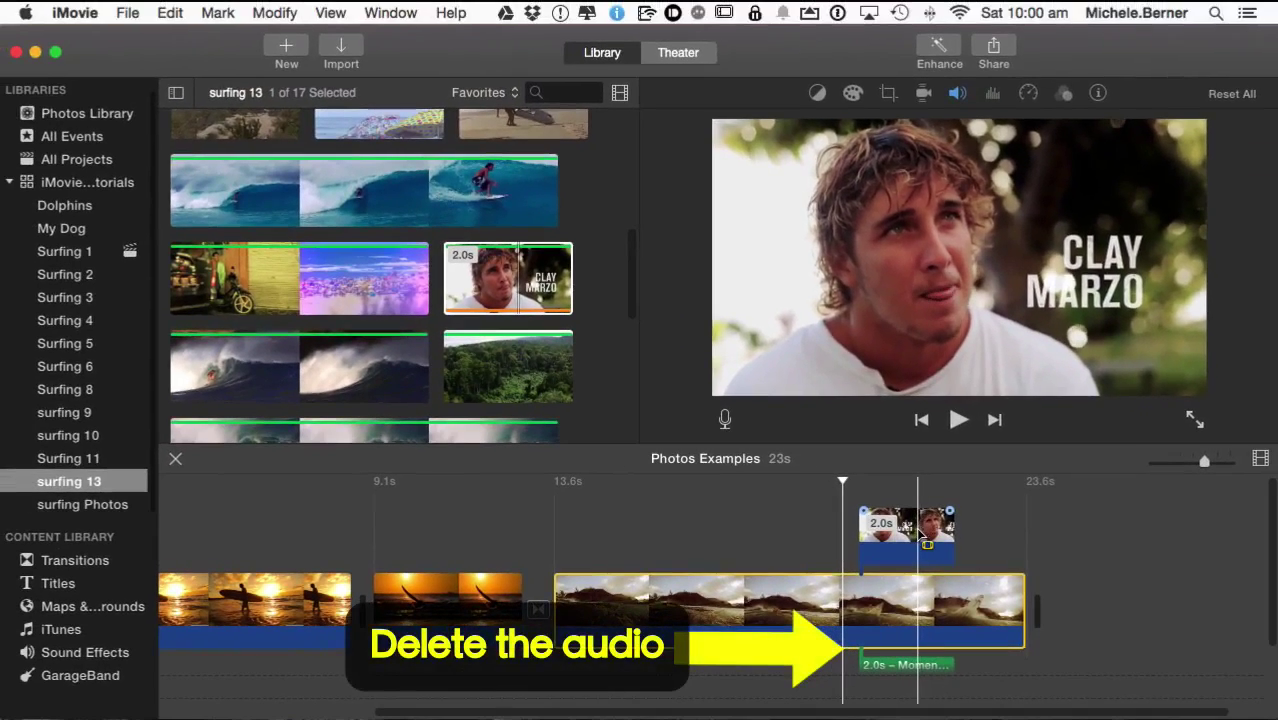
- Set the Clay Marzo clip's video overlay style to Picture in Picture
click(923, 540)
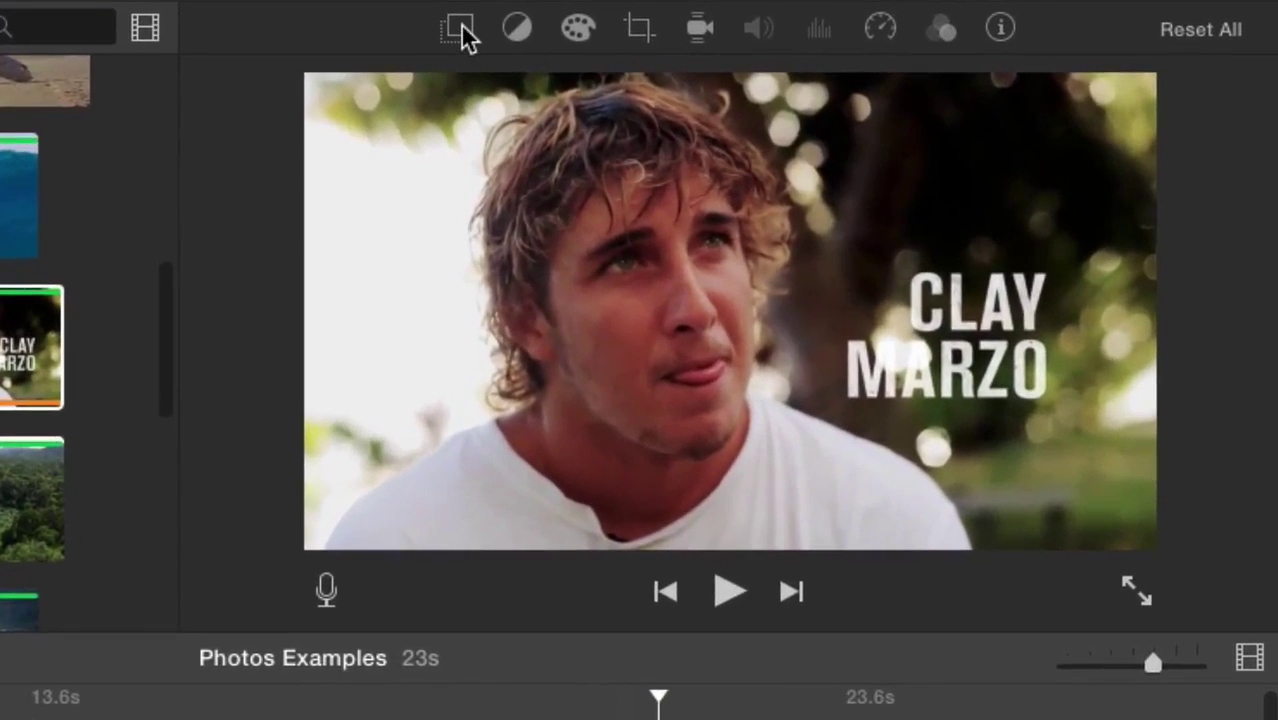
click(460, 30)
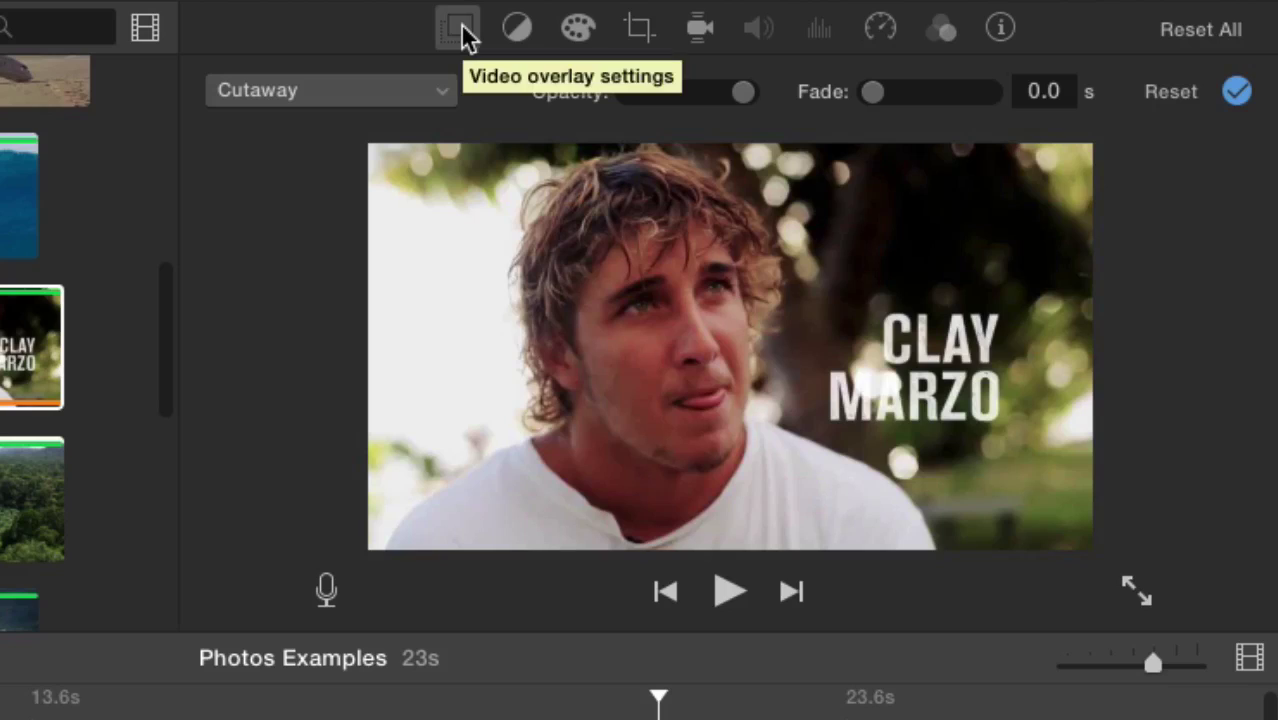
click(436, 92)
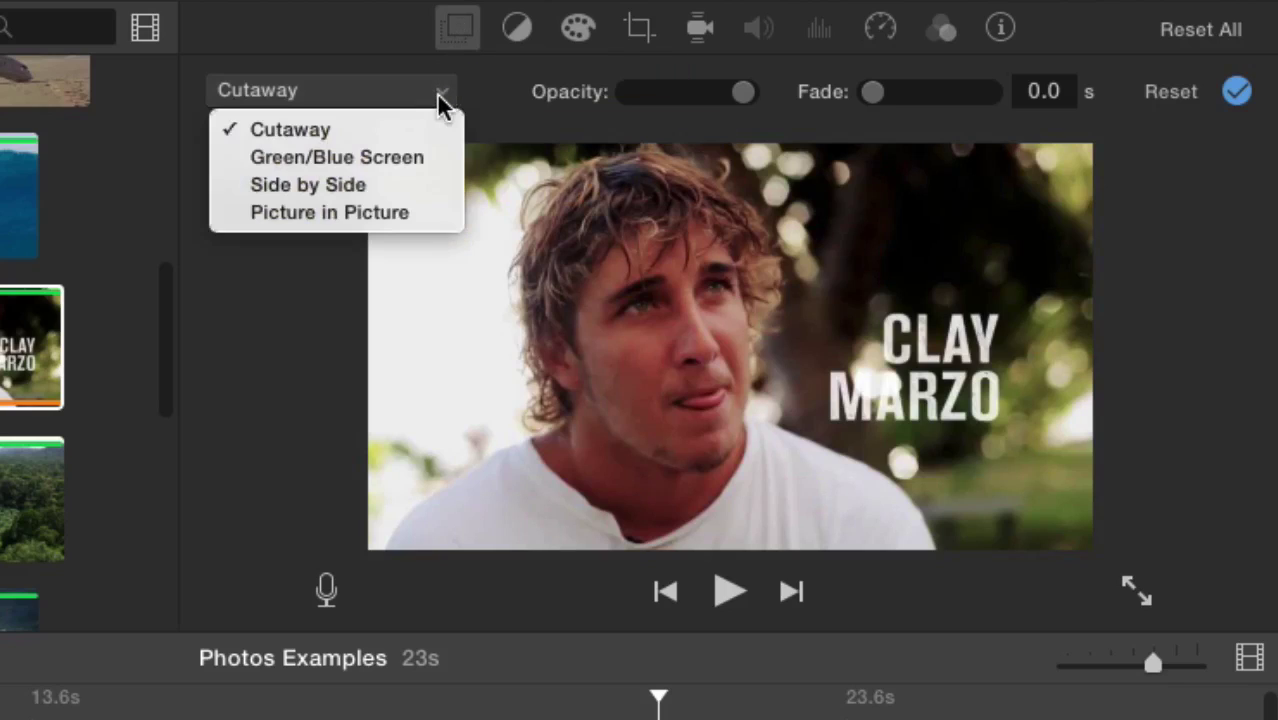
key(Up)
key(Return)
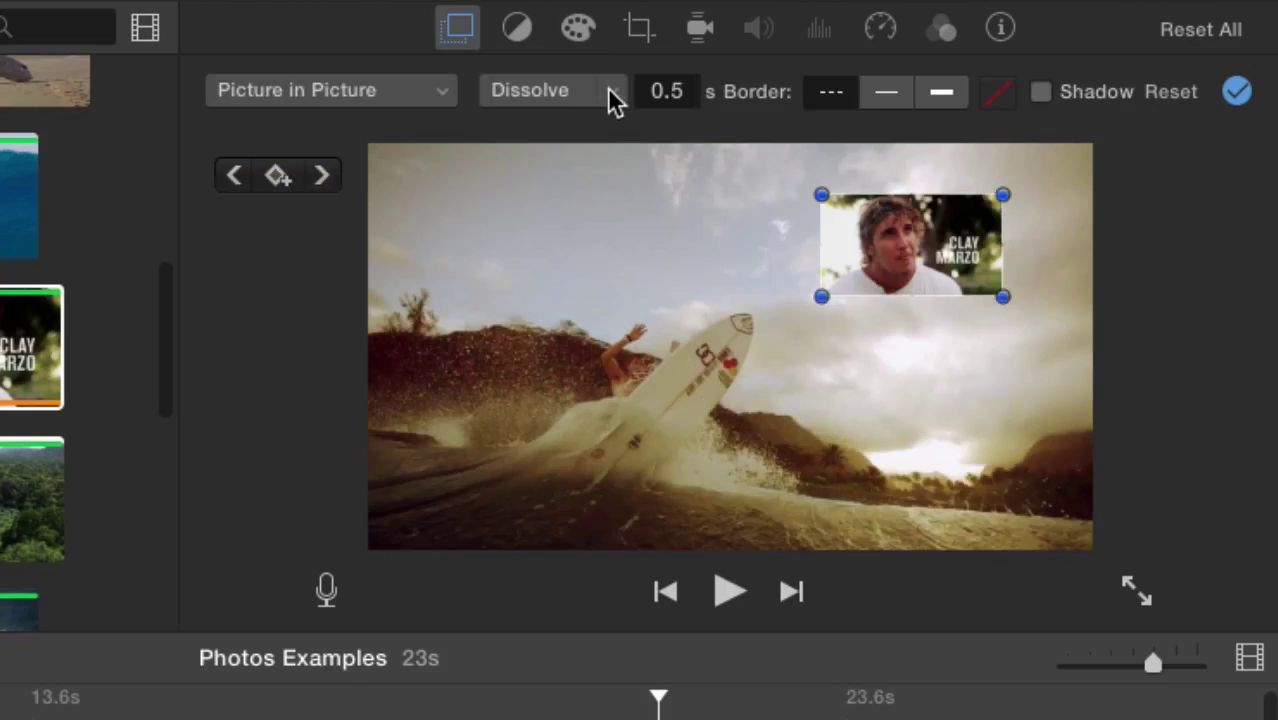
click(607, 90)
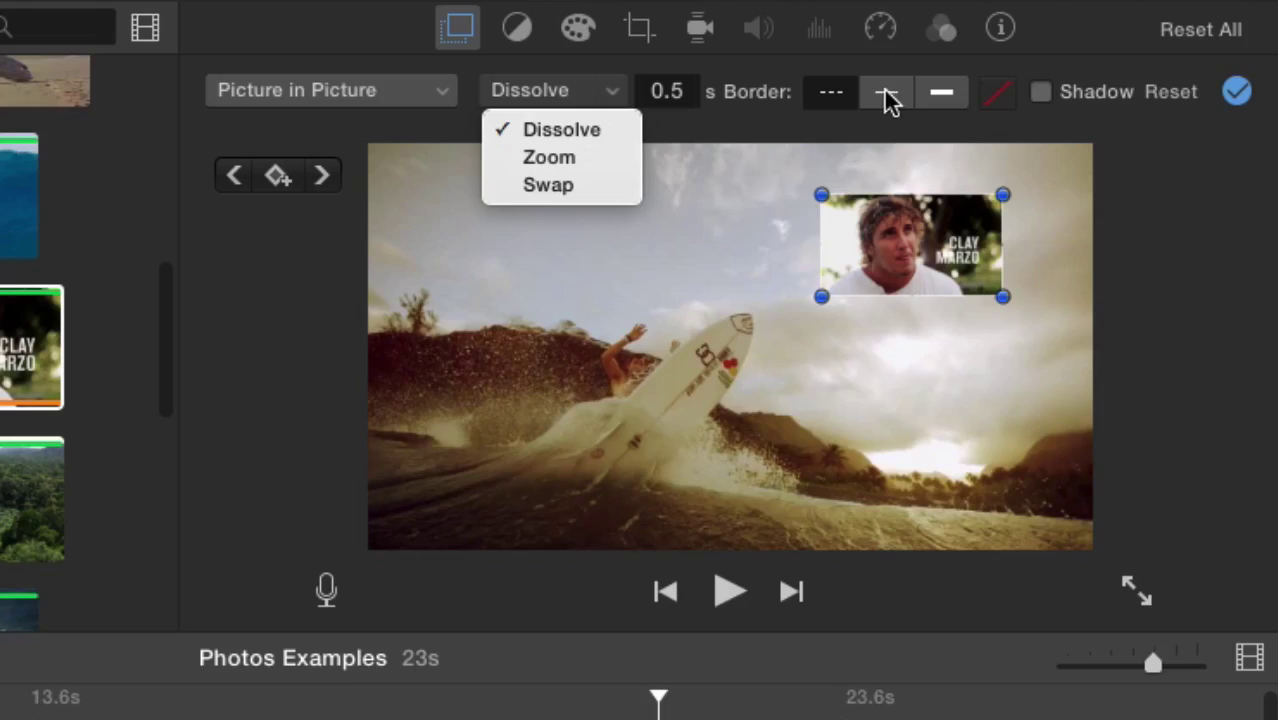
- Keep the Dissolve transition and give the inset a thin brown border sampled from the footage
click(884, 90)
click(884, 91)
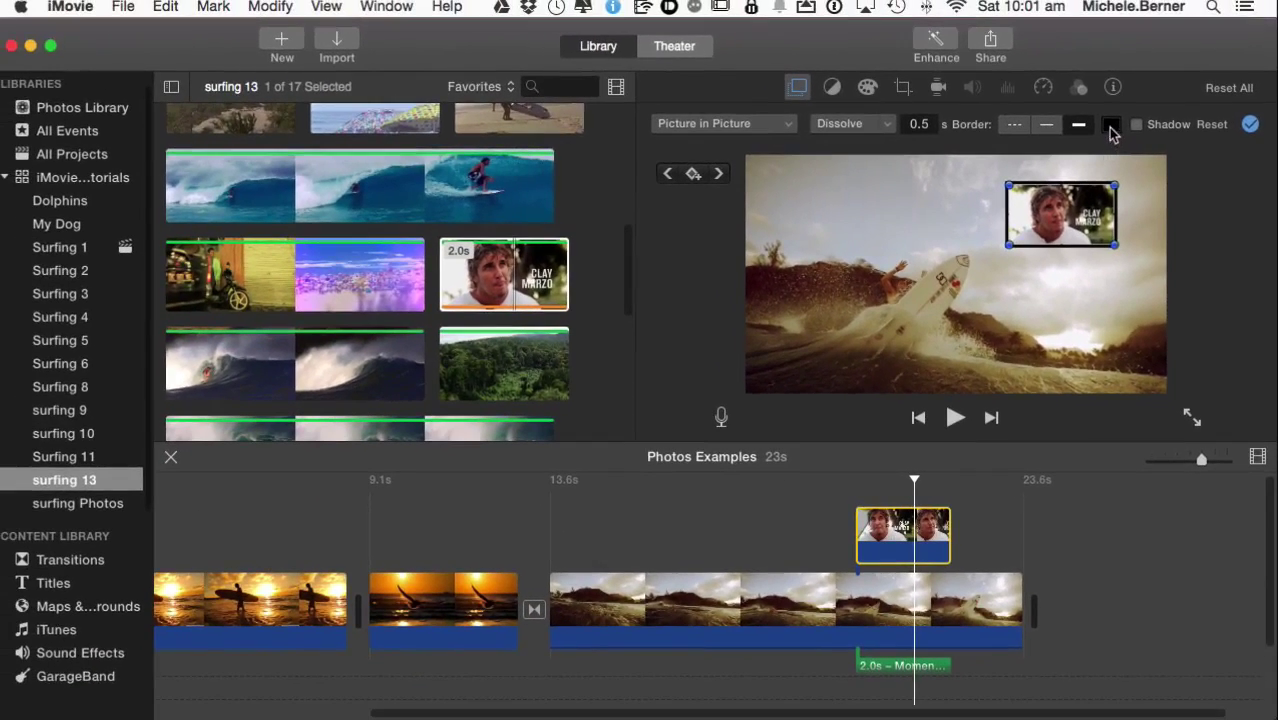
click(1110, 128)
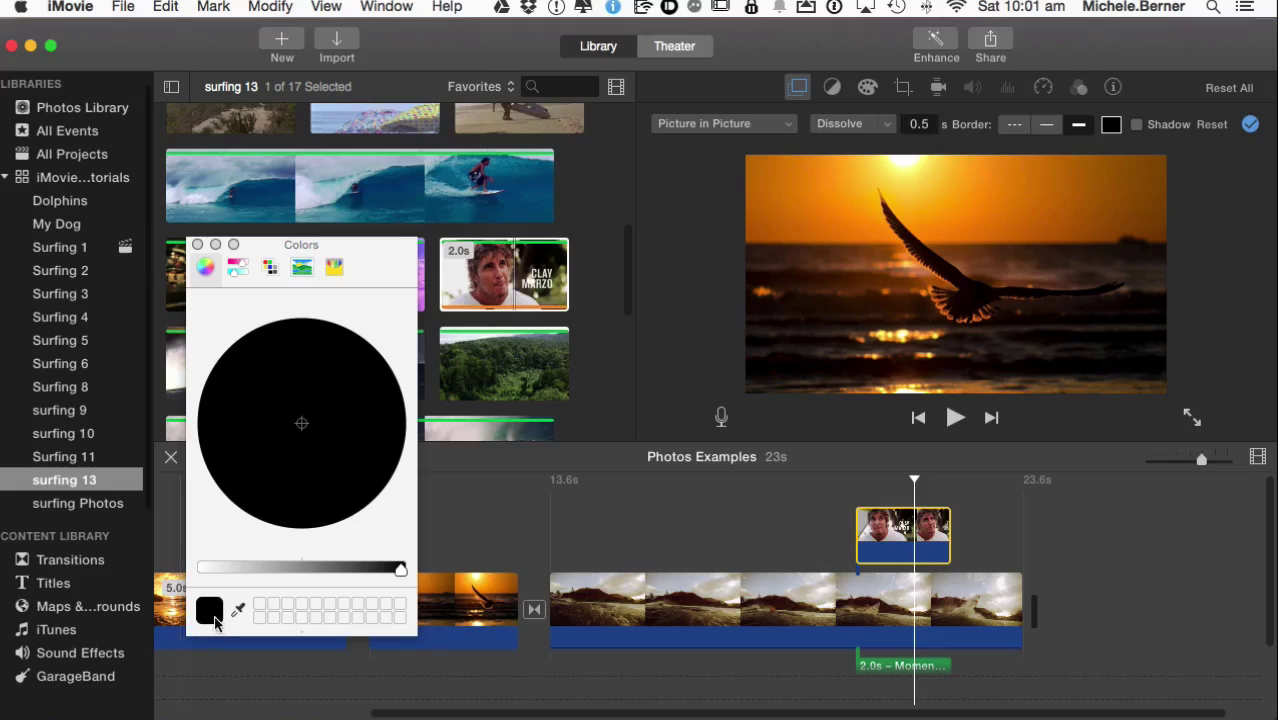
click(237, 612)
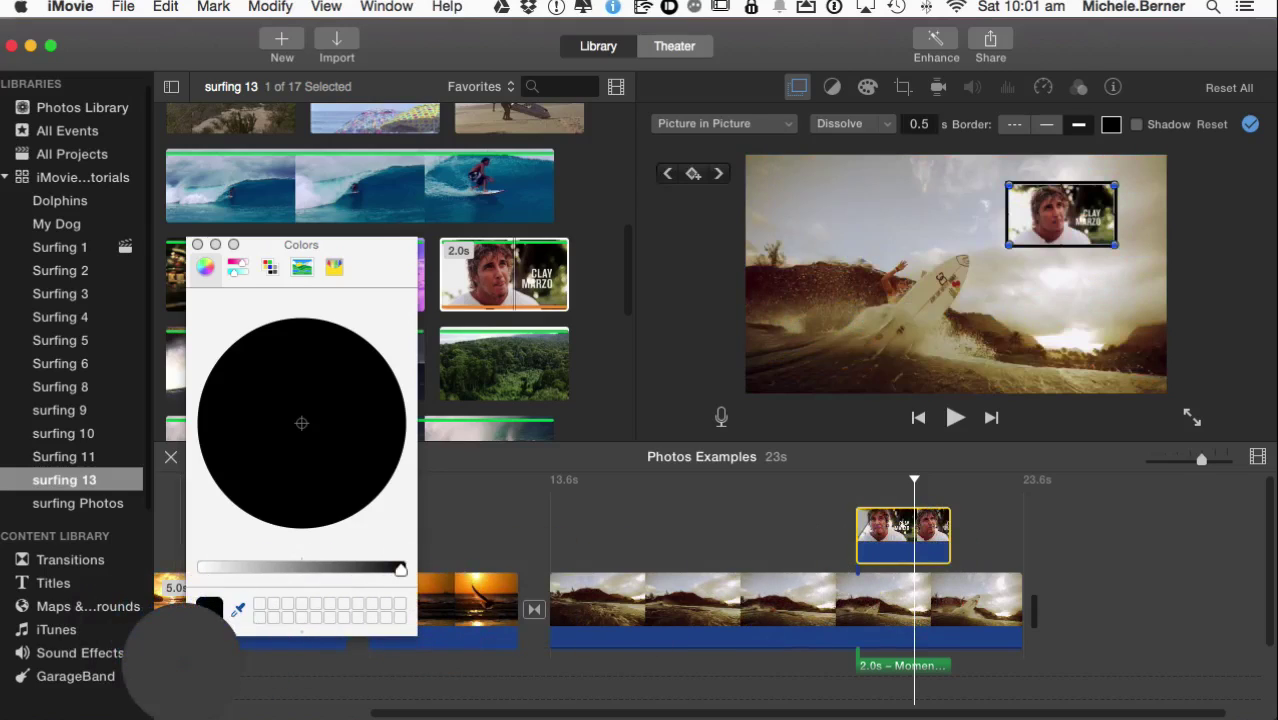
click(836, 289)
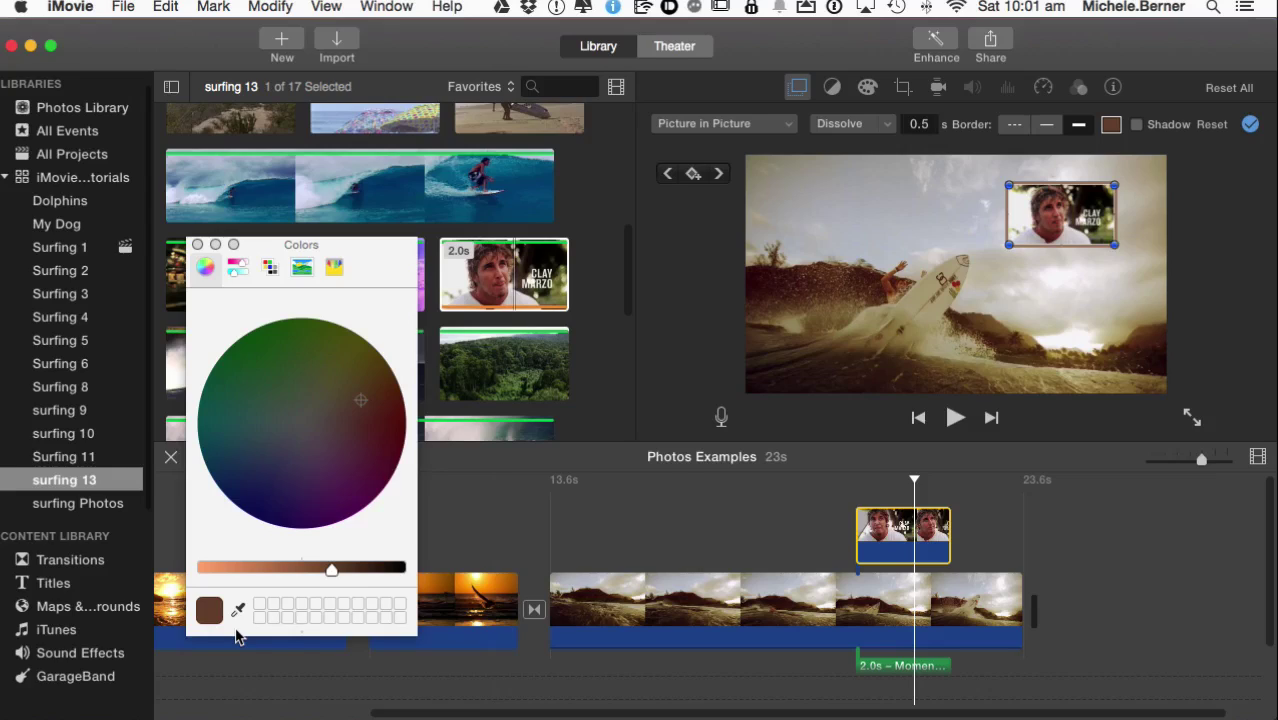
- Add a drop shadow, enlarge the inset, and apply the picture-in-picture settings
key(super+w)
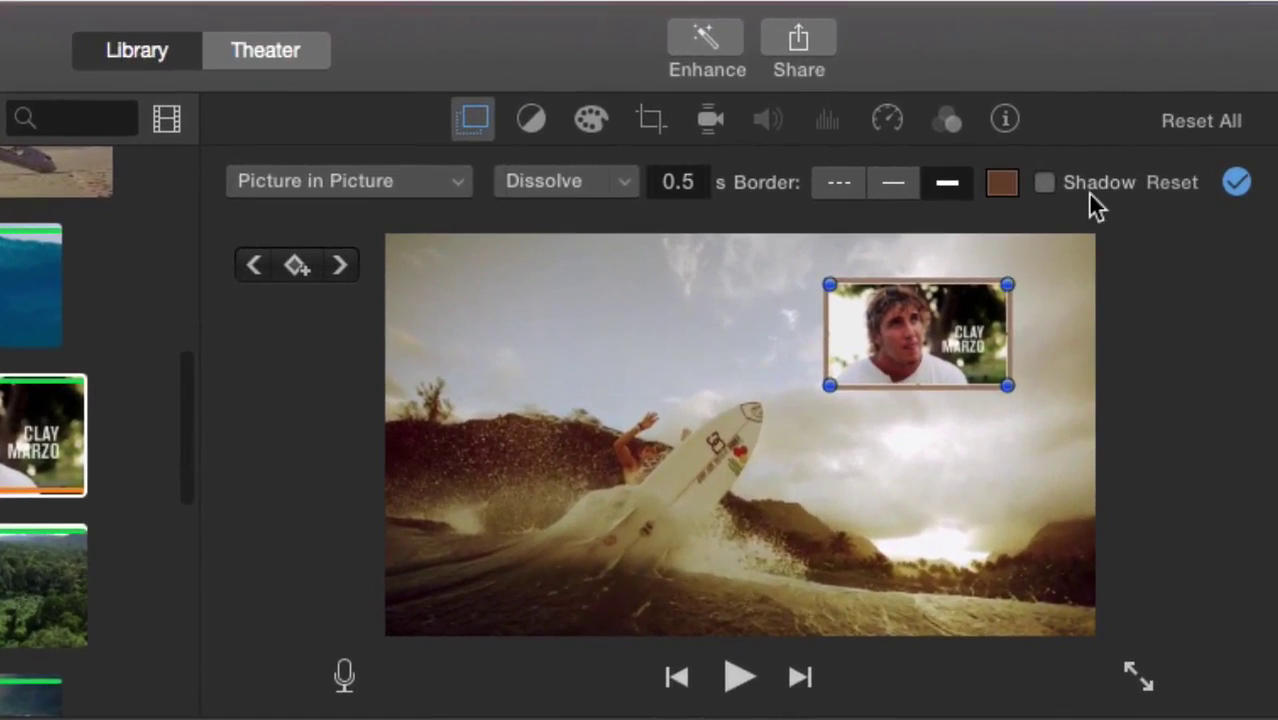
click(1045, 181)
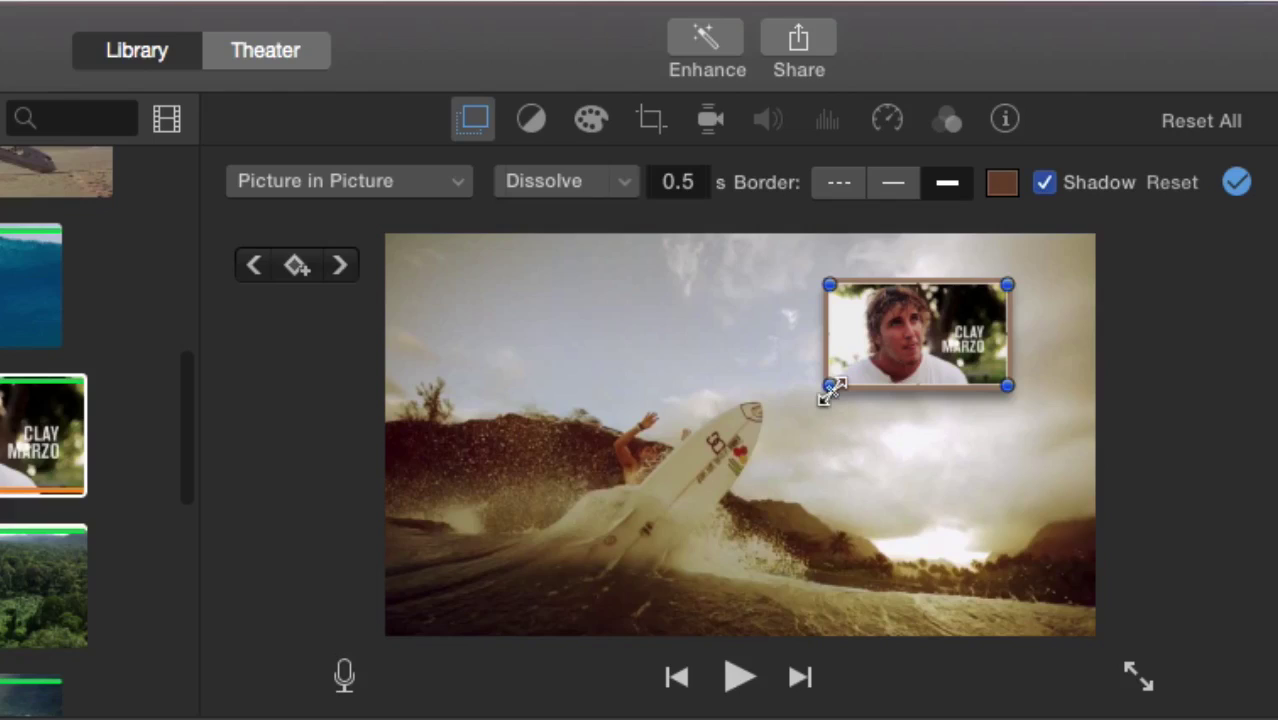
drag(829, 386, 886, 393)
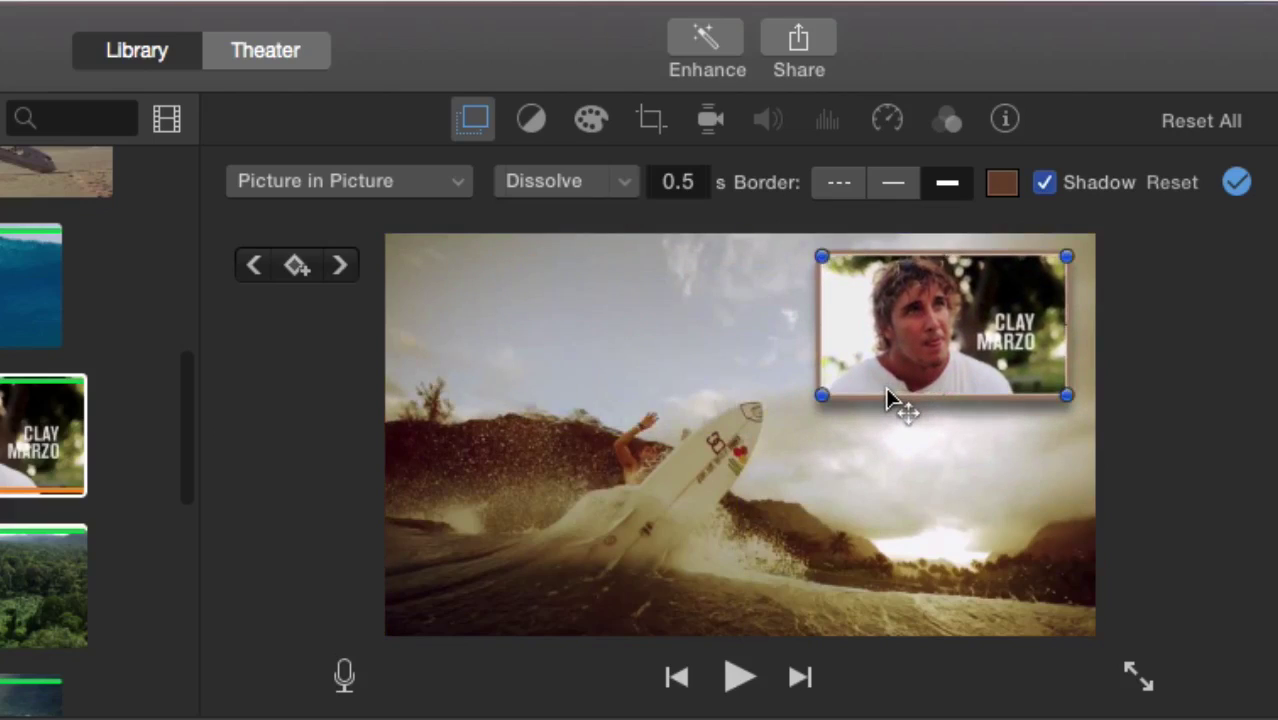
click(1237, 182)
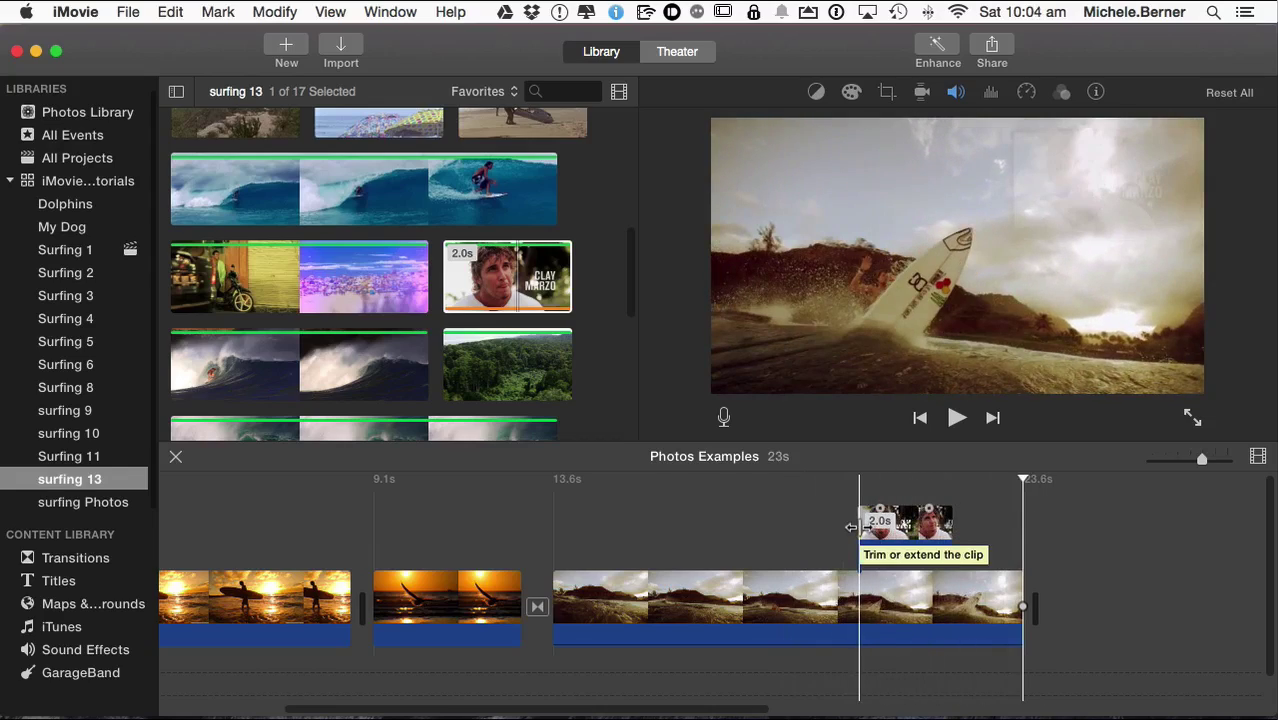
- Drag the inset clip's left edge earlier so it runs 3.0 seconds
click(850, 527)
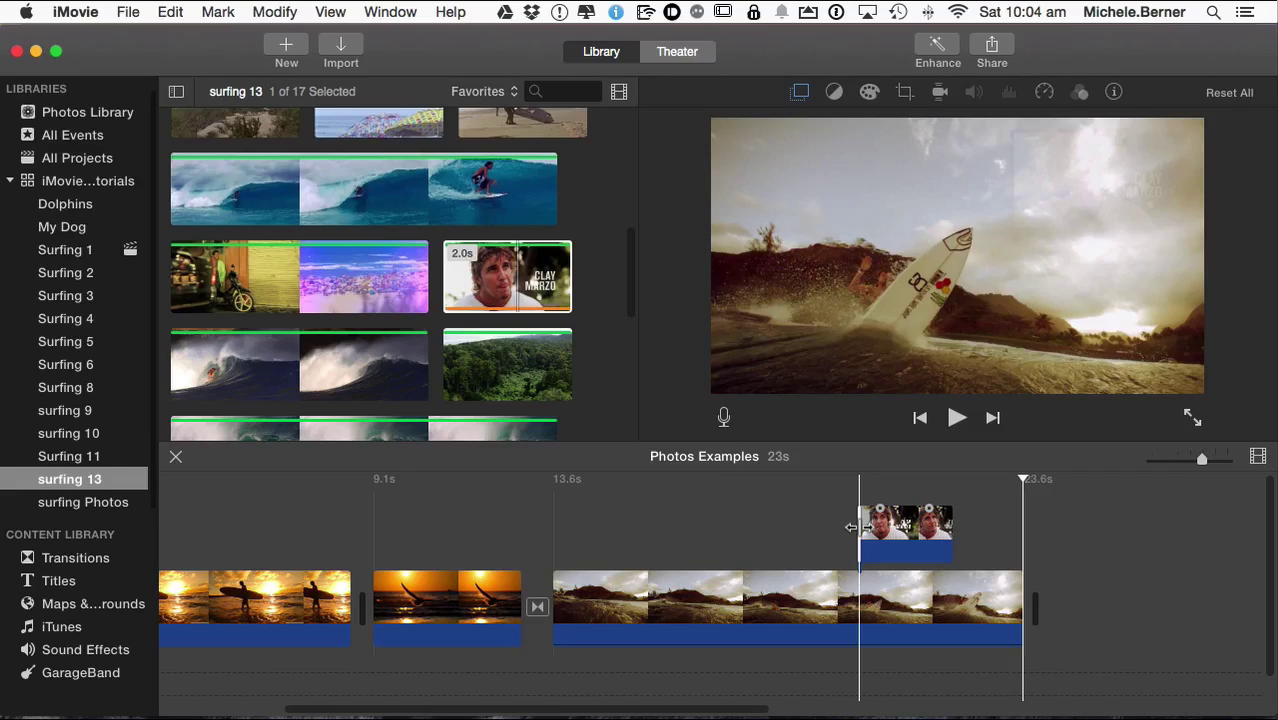
drag(850, 527, 815, 527)
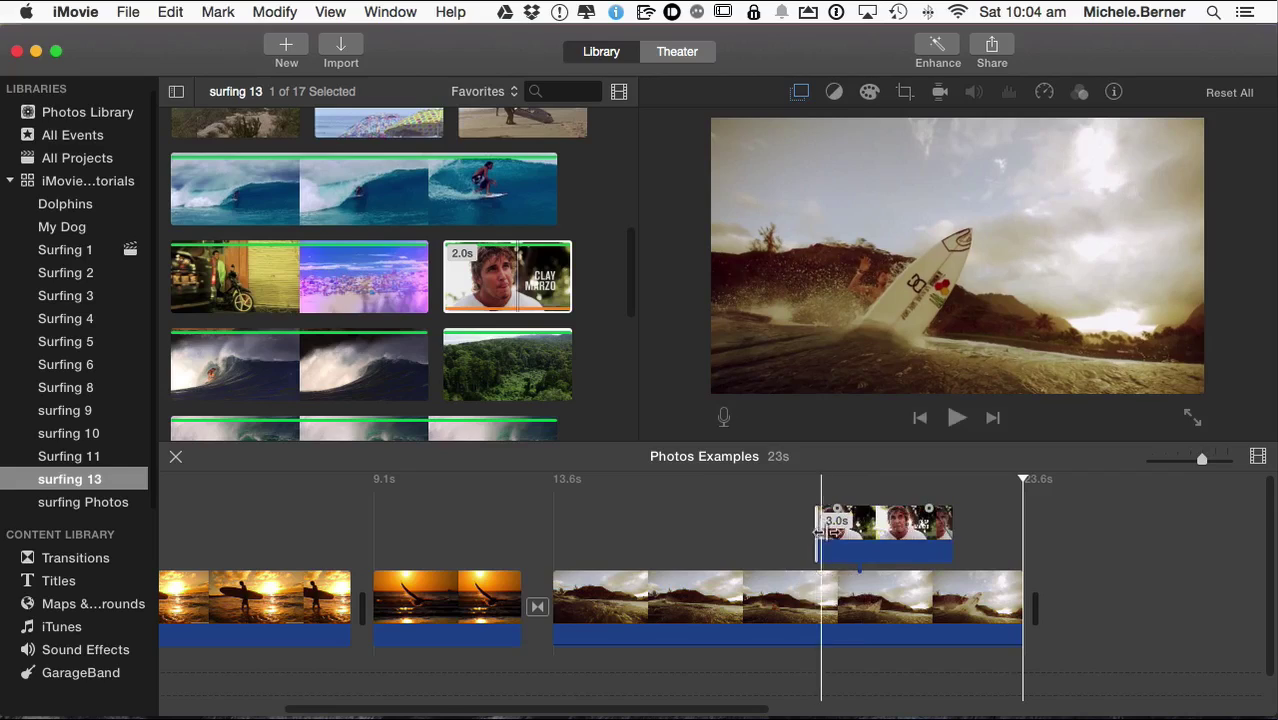
mouse_move(905, 527)
mouse_down()
mouse_move(928, 548)
mouse_move(901, 545)
mouse_up()
click(925, 548)
click(678, 600)
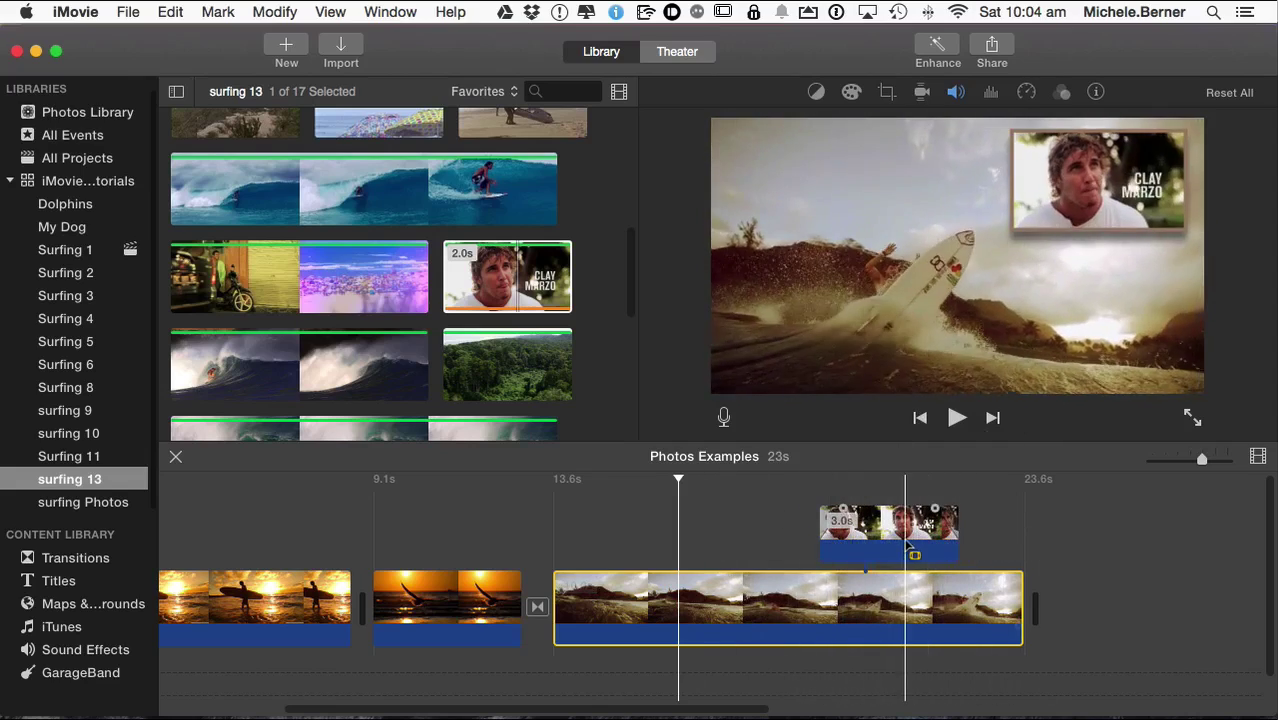
click(908, 546)
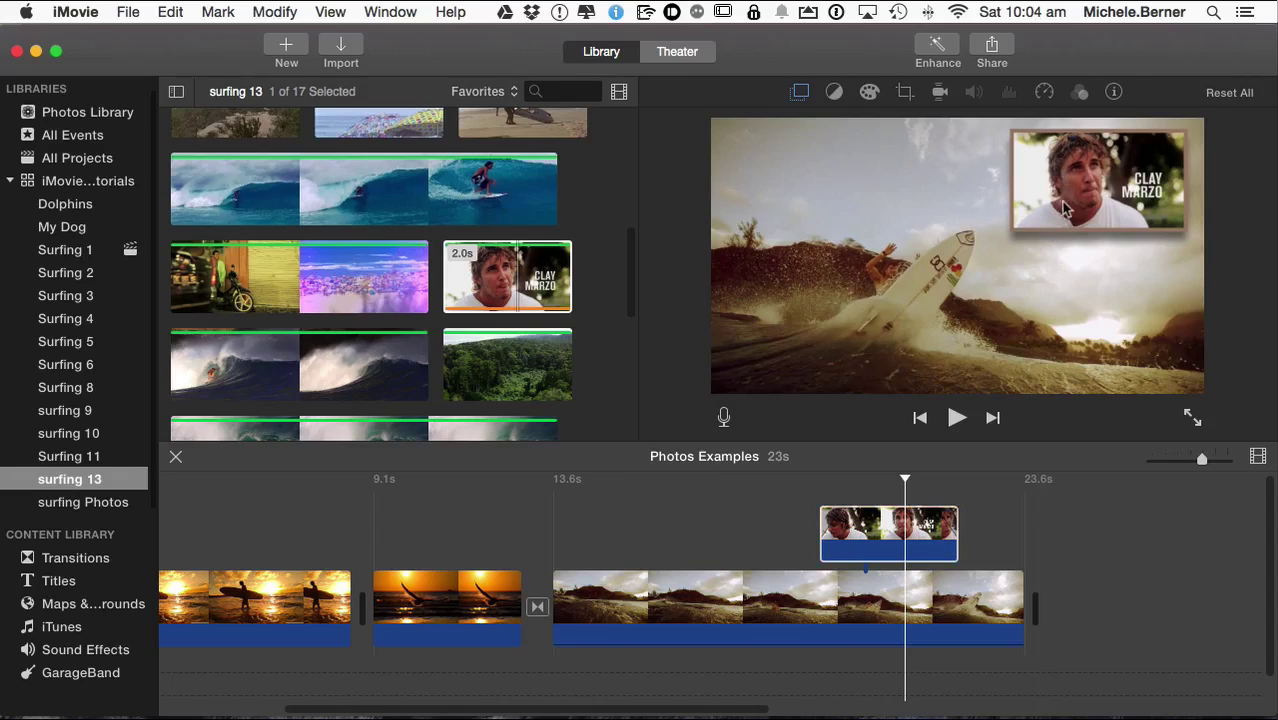
- Shrink the inset slightly and change its transition from Dissolve to Zoom
click(801, 93)
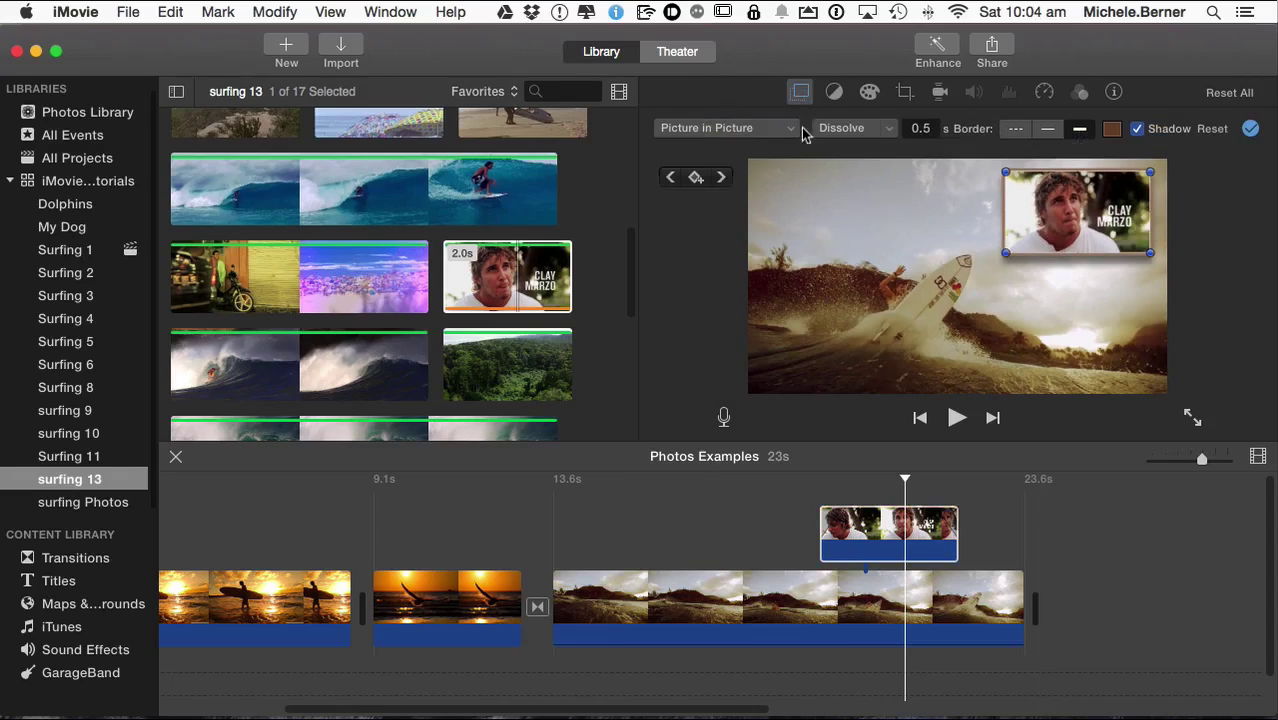
click(768, 129)
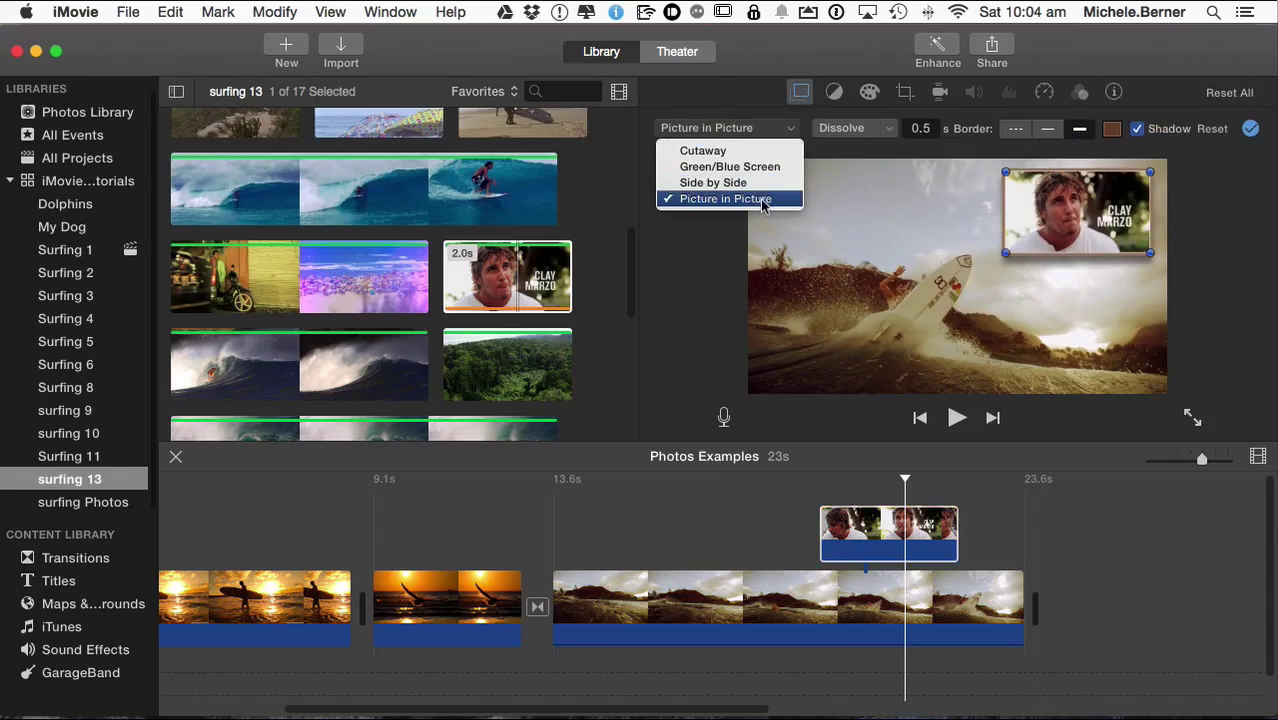
click(725, 199)
drag(1065, 230, 1055, 246)
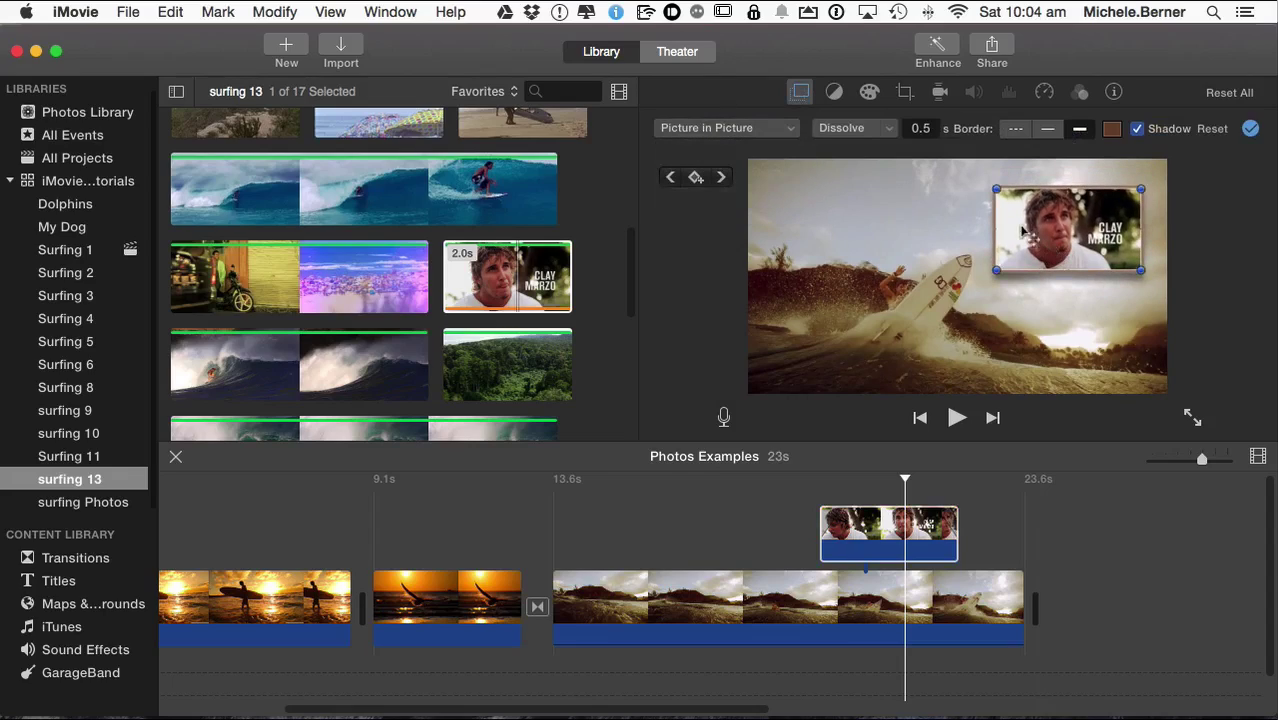
drag(996, 190, 1010, 196)
click(855, 128)
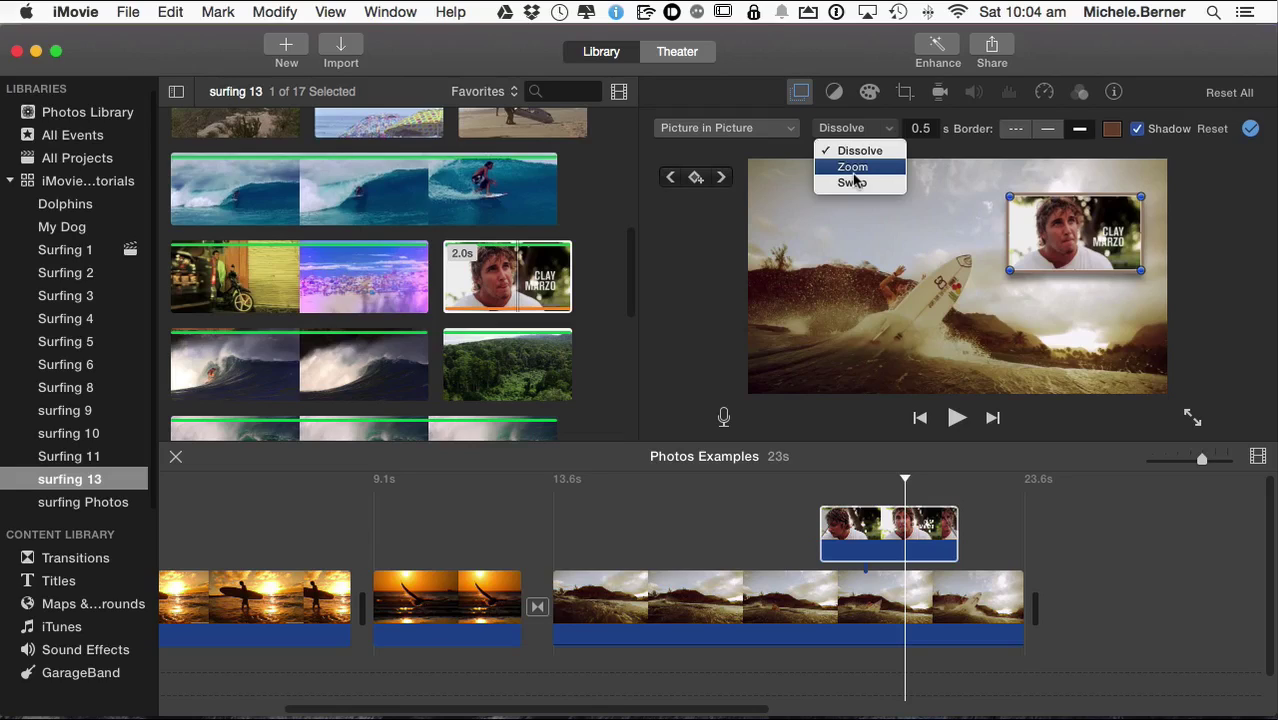
click(853, 169)
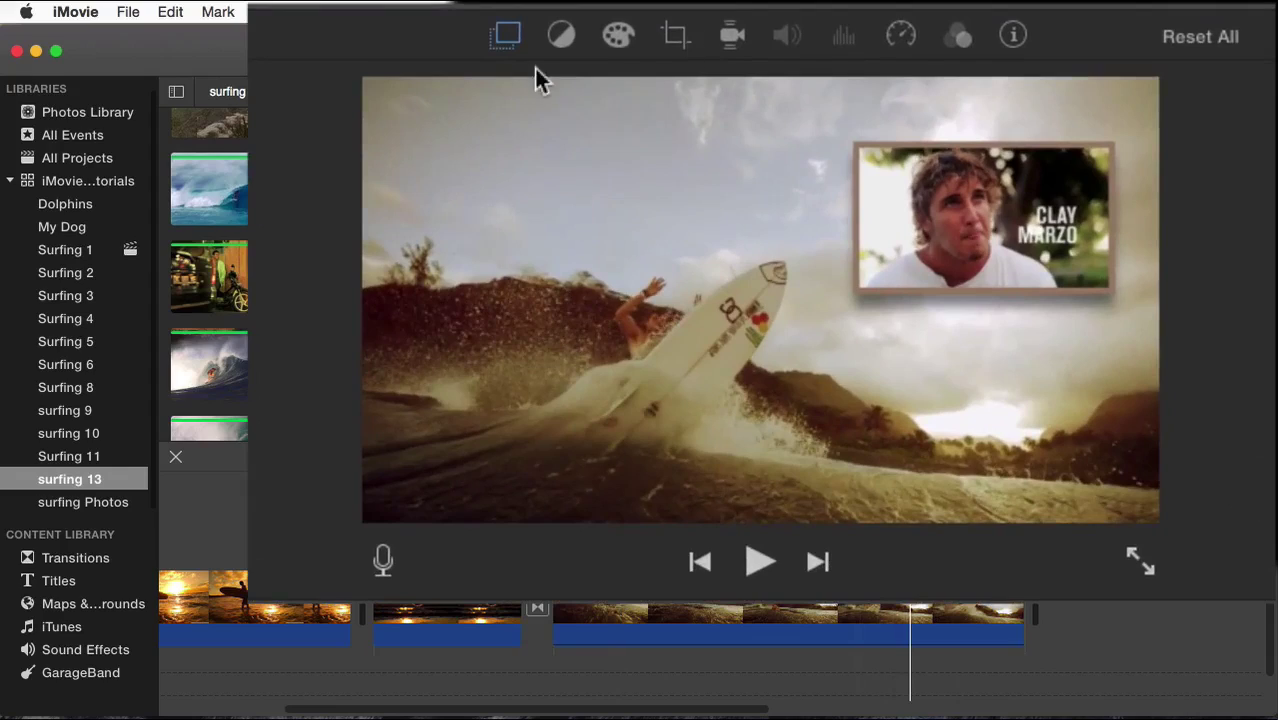
- Edit the inset transition duration and trim the inset clip's start to 3.1 seconds
click(510, 35)
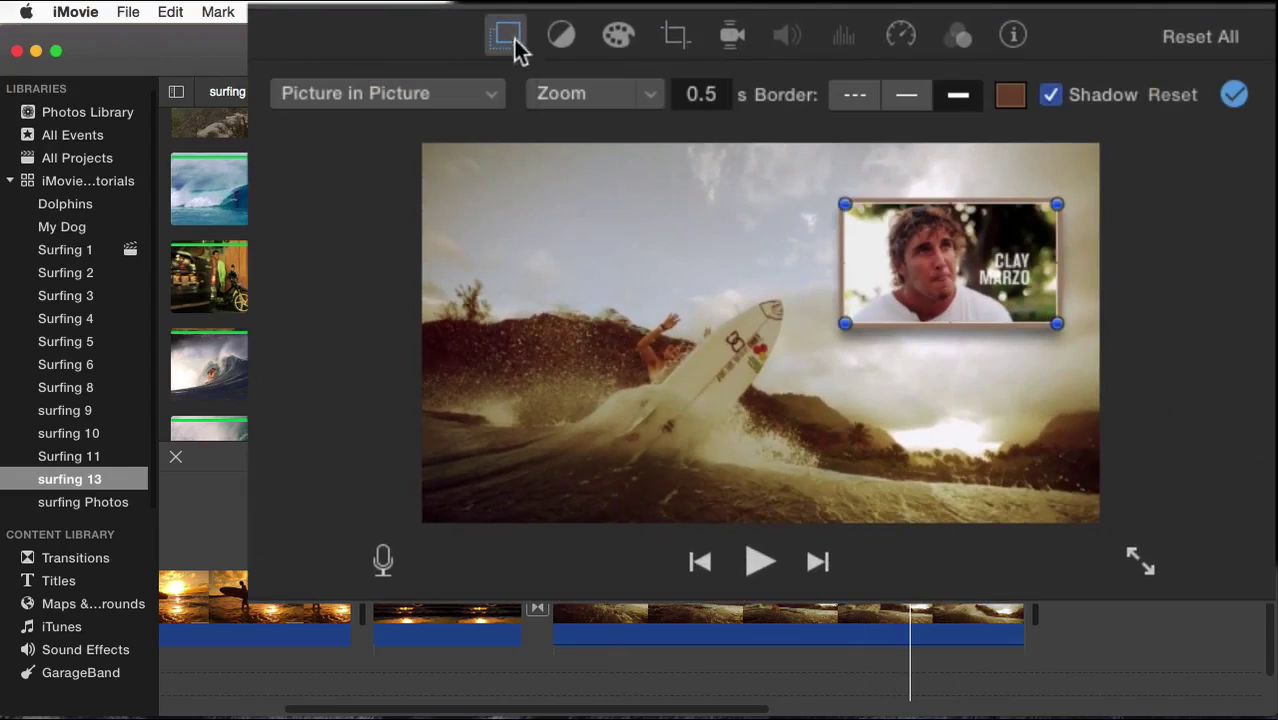
click(700, 94)
click(706, 231)
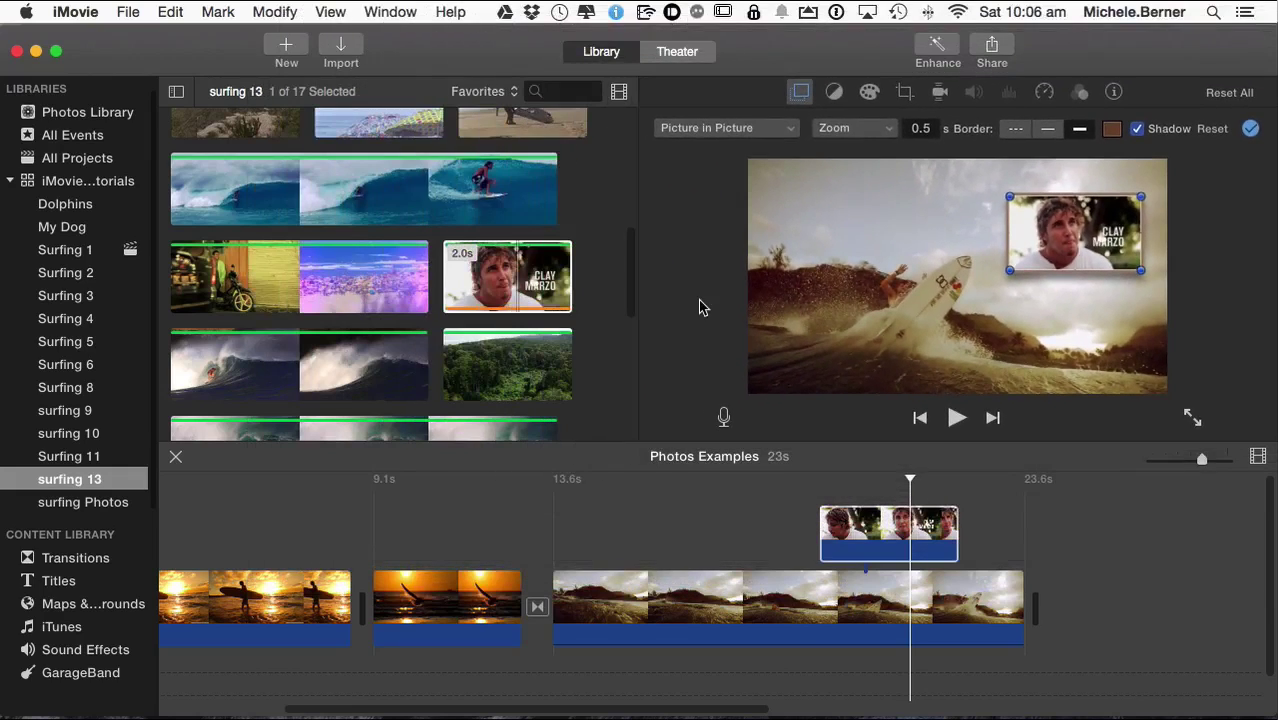
click(814, 520)
drag(817, 519, 858, 514)
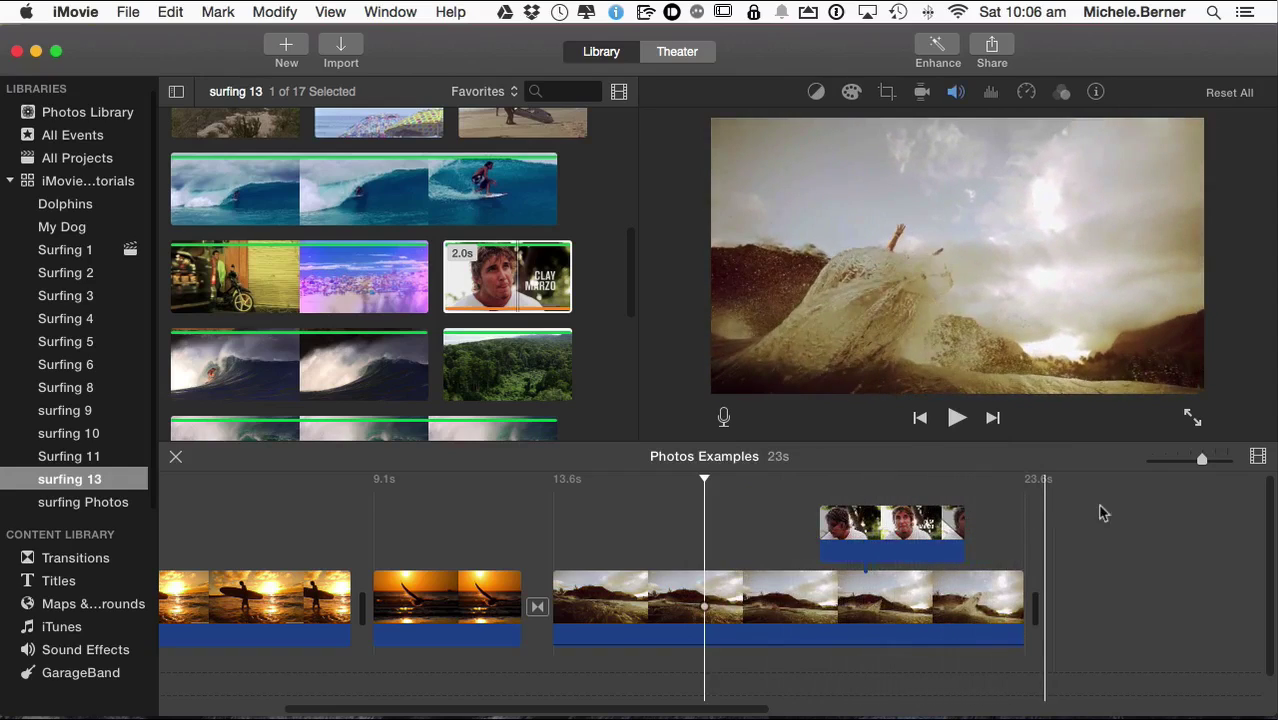
- Change the inset's transition from Zoom to Swap and preview the surf clip's end
click(893, 533)
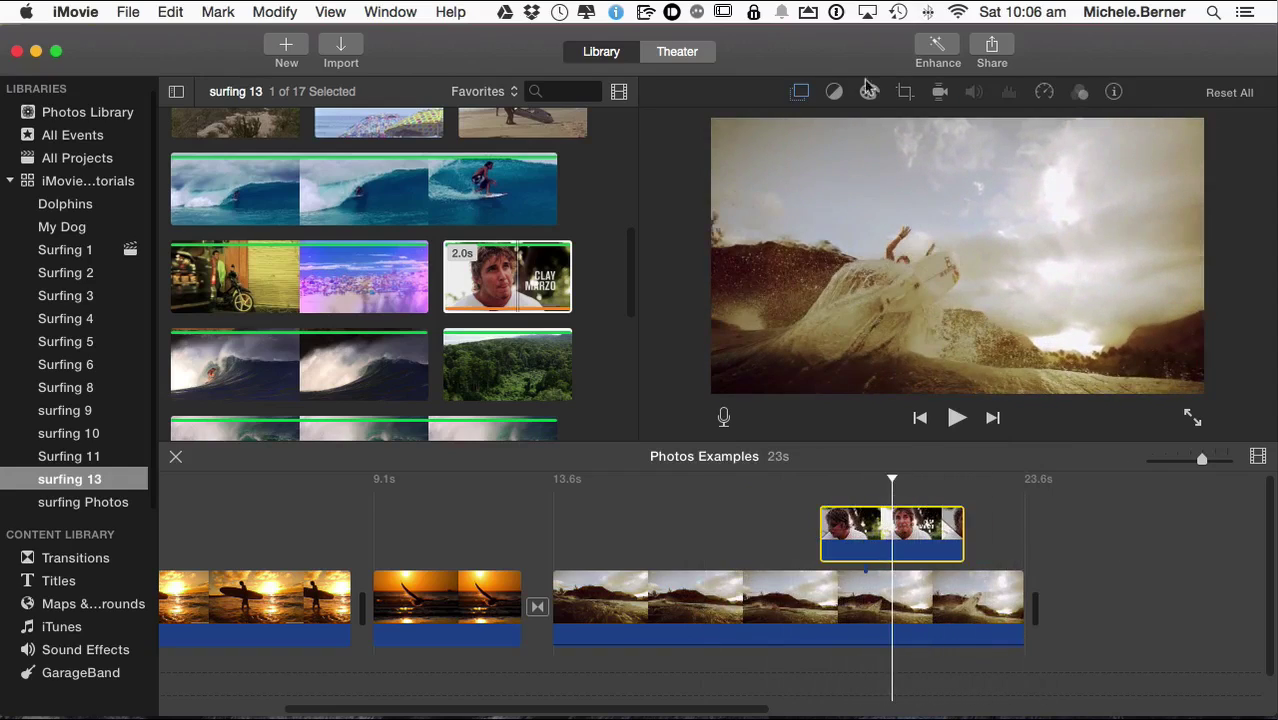
click(803, 92)
click(888, 130)
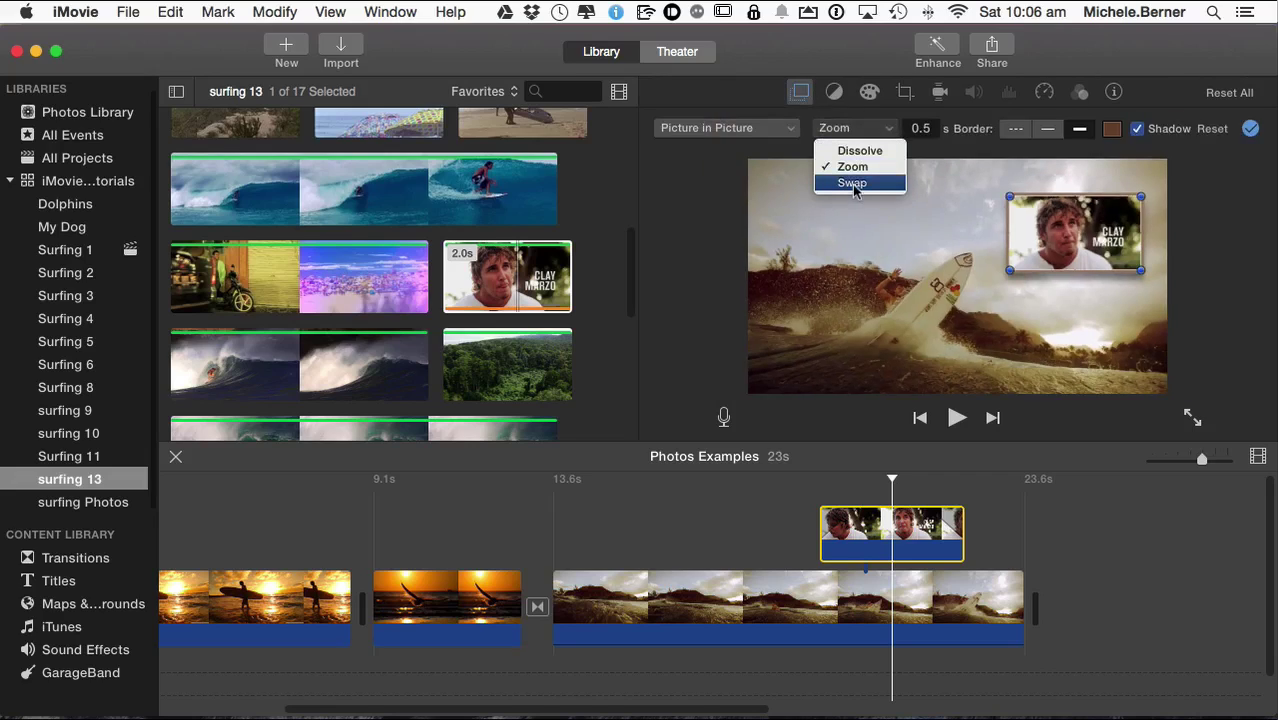
click(853, 183)
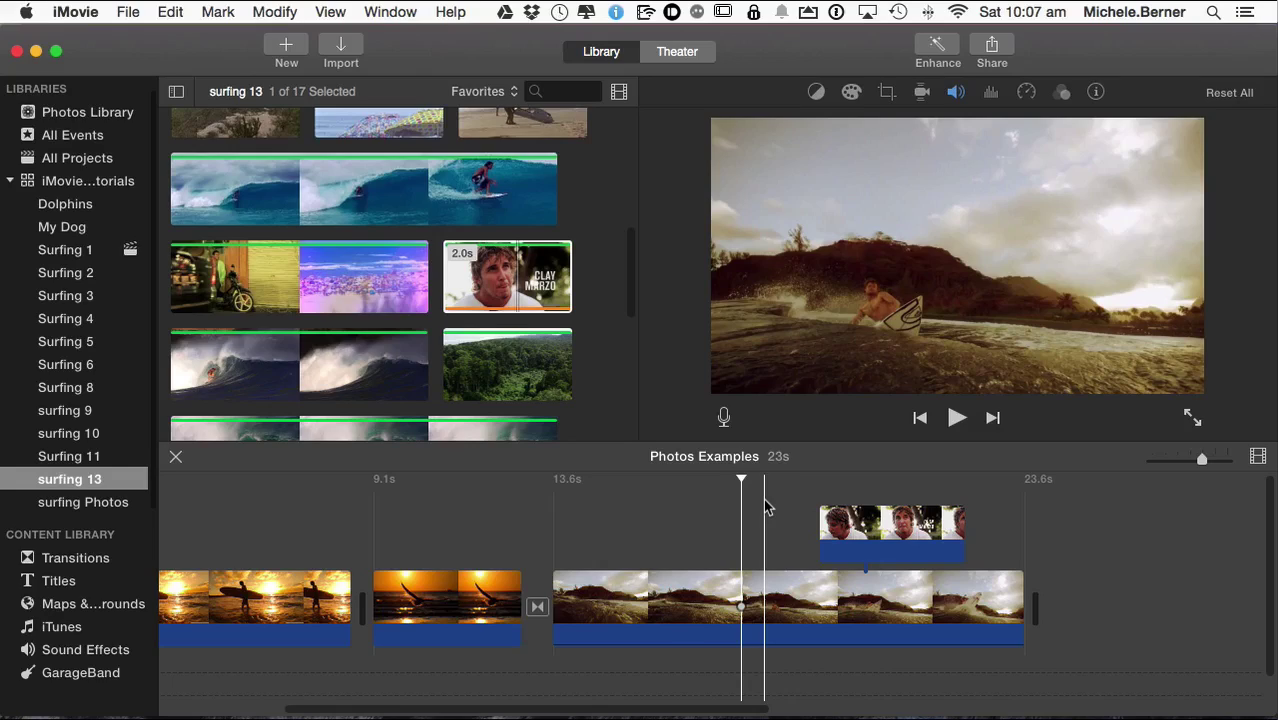
click(838, 528)
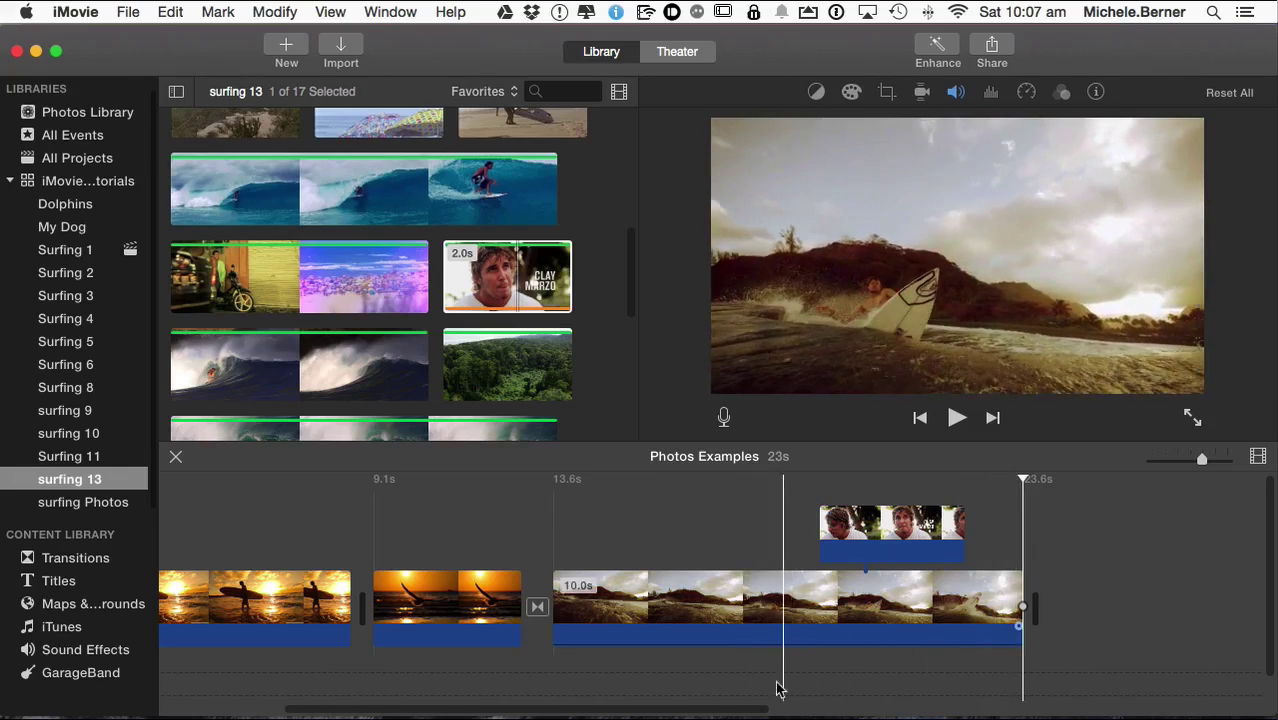
- Append the big-wave surf clip to the movie's end and drag its volume to zero
drag(648, 711, 830, 707)
click(277, 385)
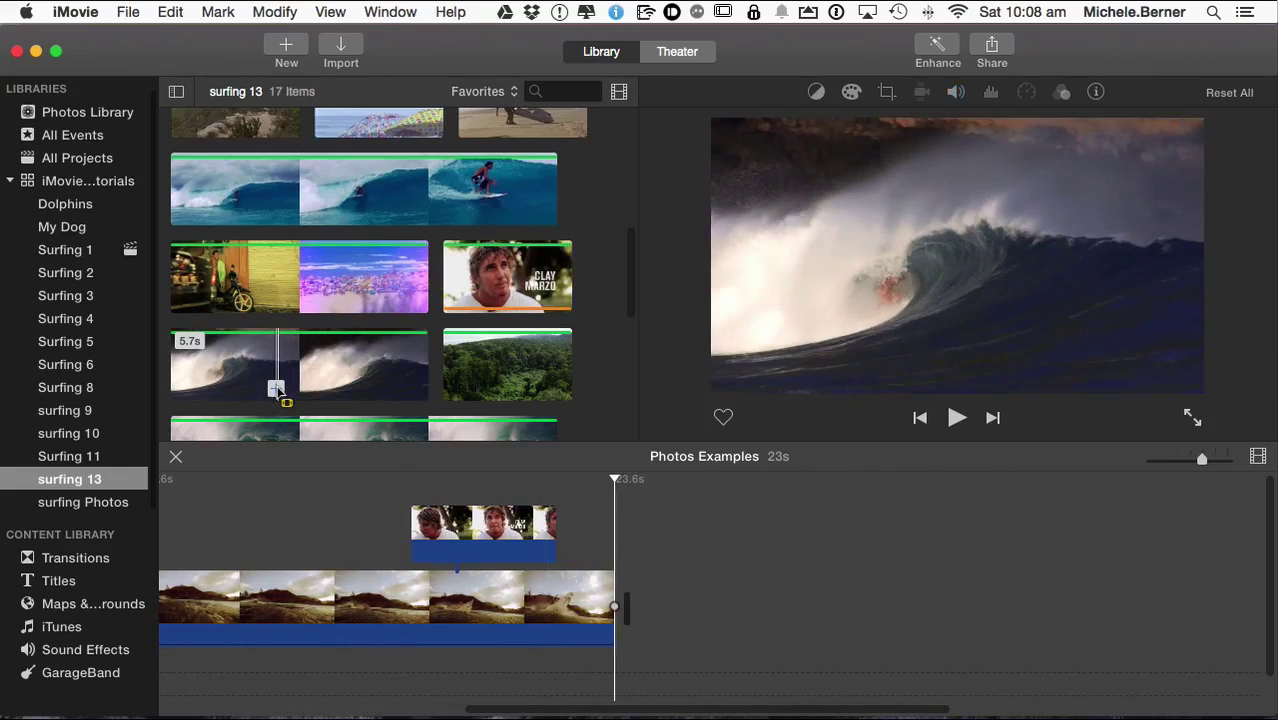
click(276, 388)
key(e)
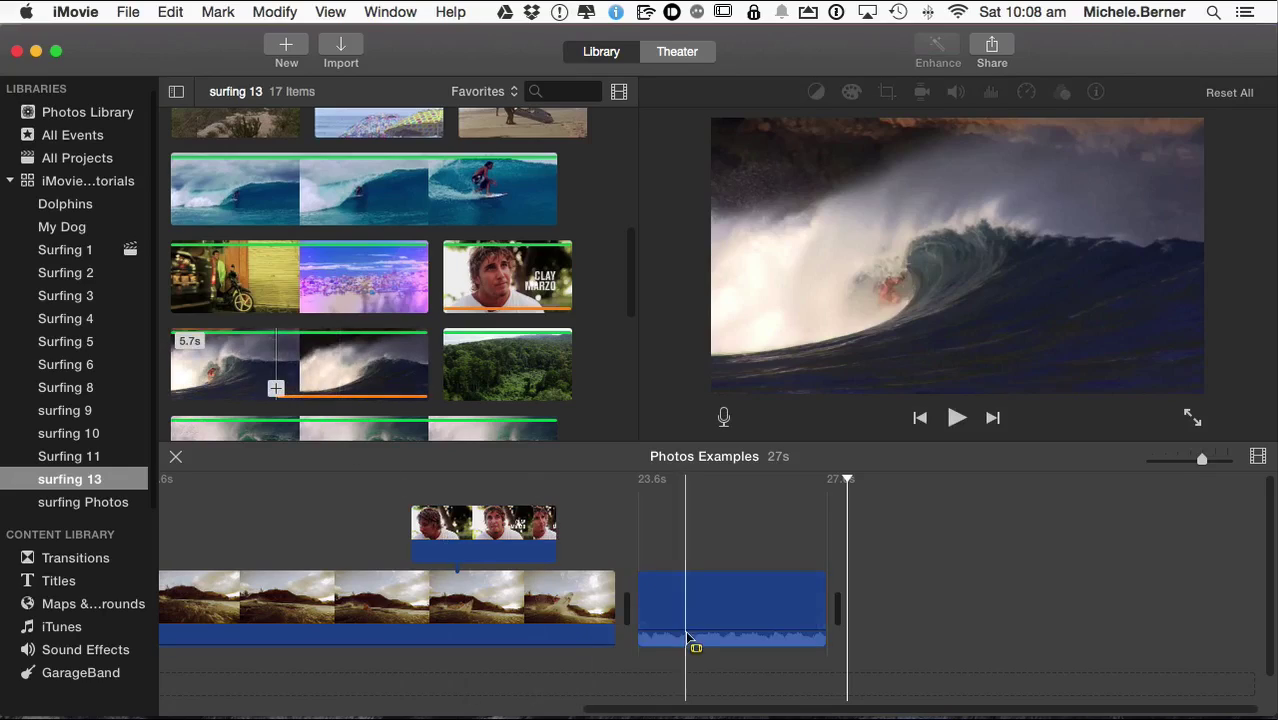
drag(686, 630, 686, 648)
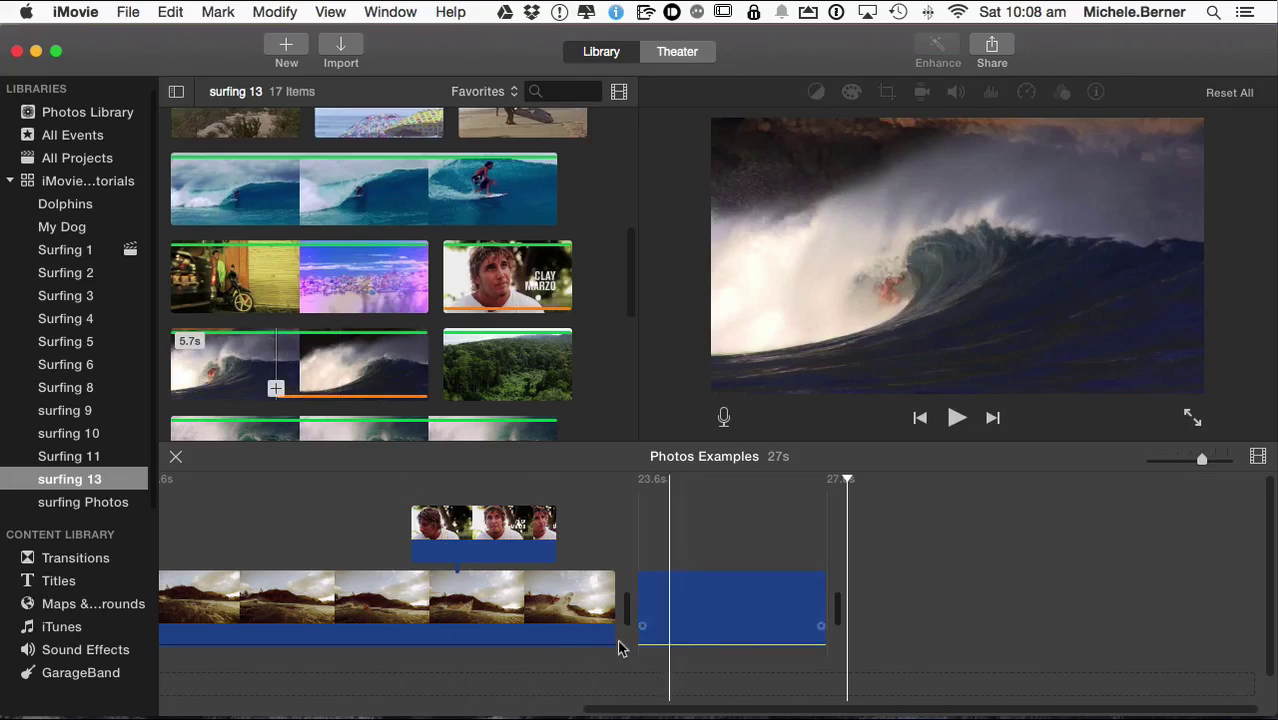
- Drag the beach-crowd photo from the surfing Photos event above the wave clip and trim it to 1.7s
click(57, 510)
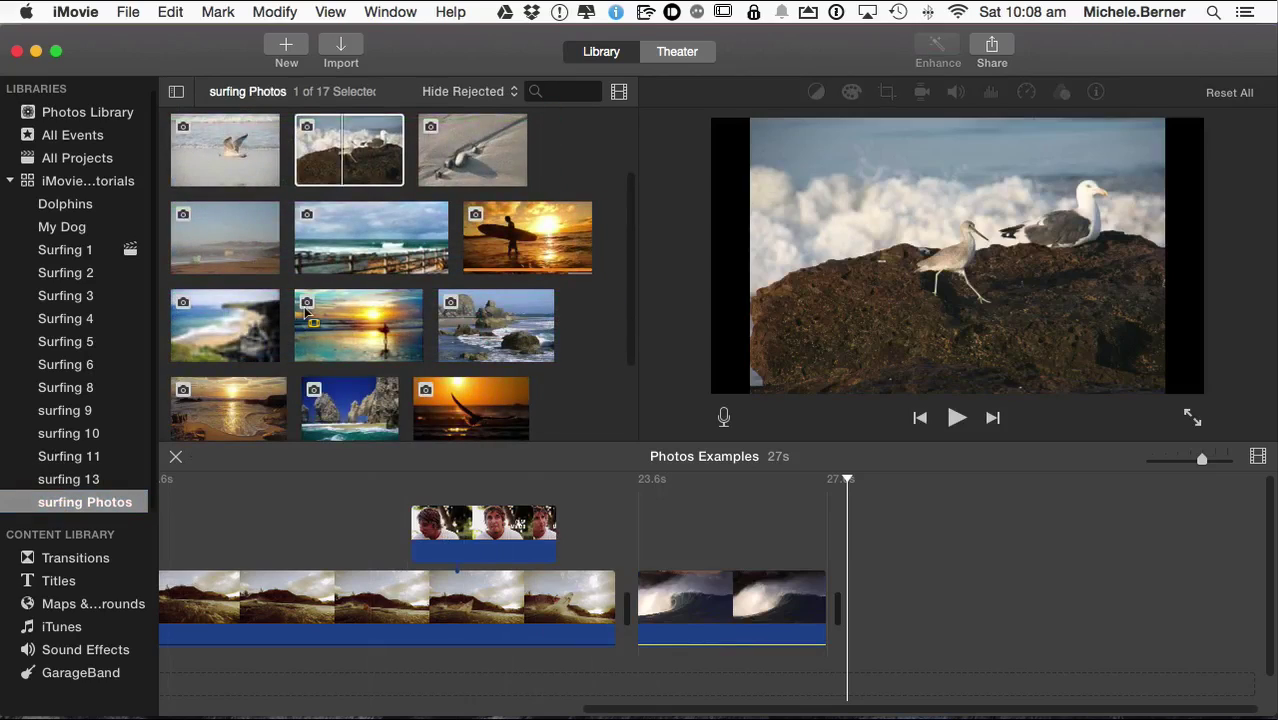
scroll(307, 315, down, 3)
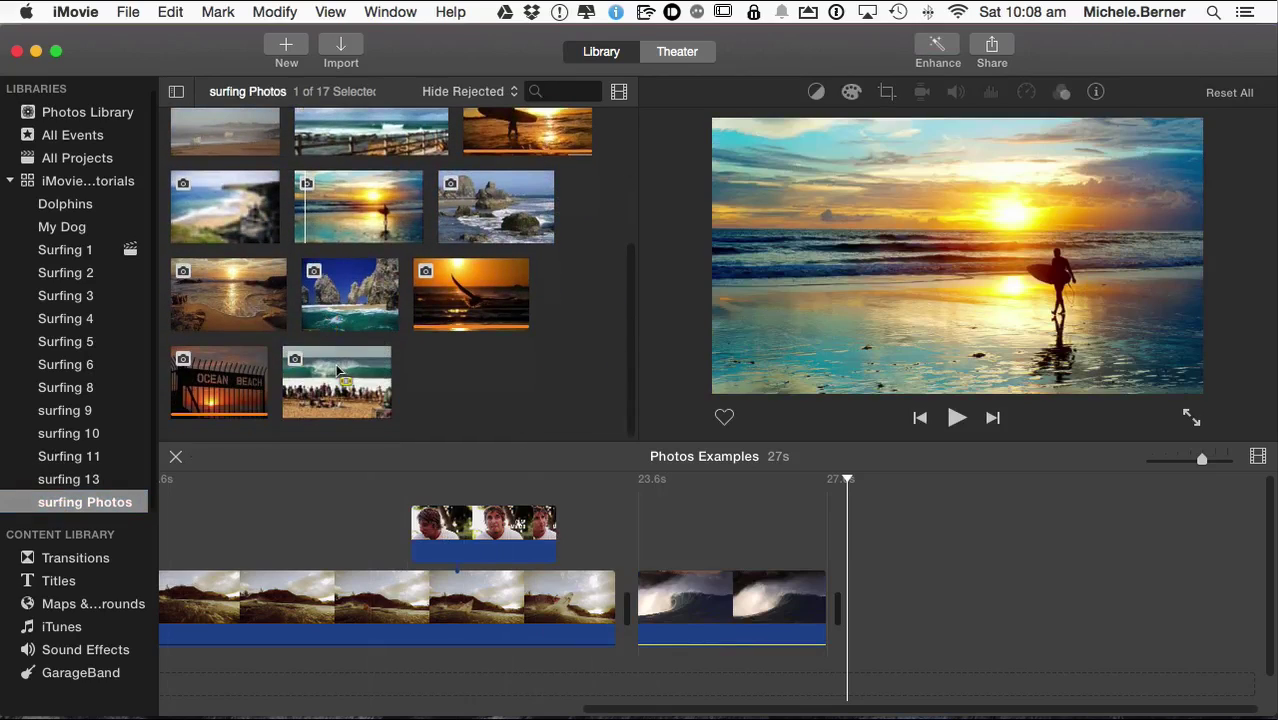
click(343, 383)
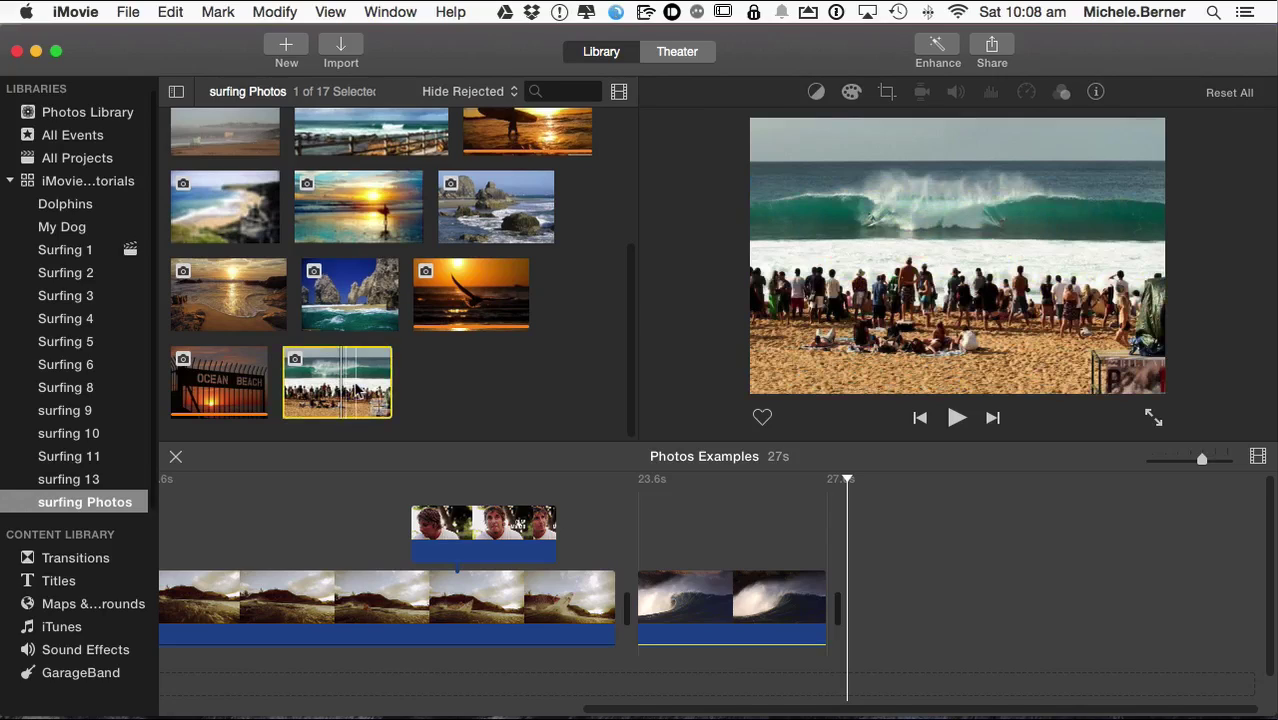
drag(365, 395, 720, 513)
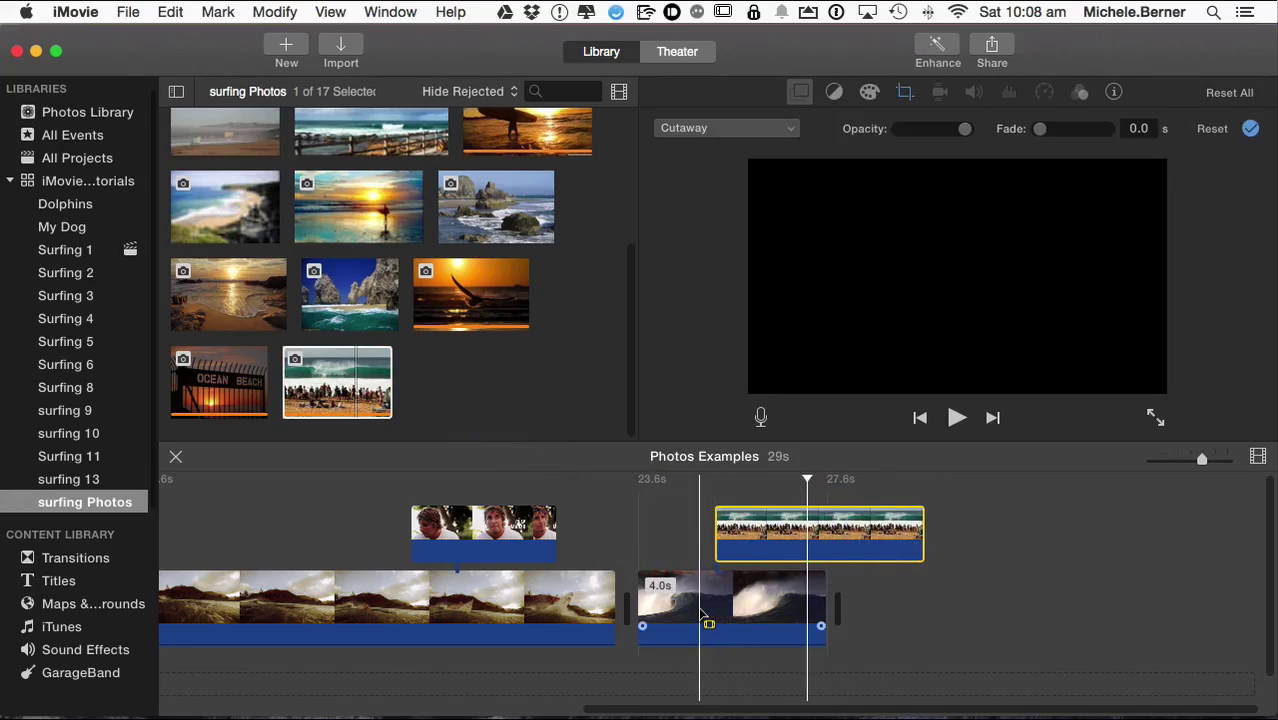
mouse_move(782, 550)
mouse_down()
mouse_move(704, 552)
mouse_move(804, 545)
mouse_up()
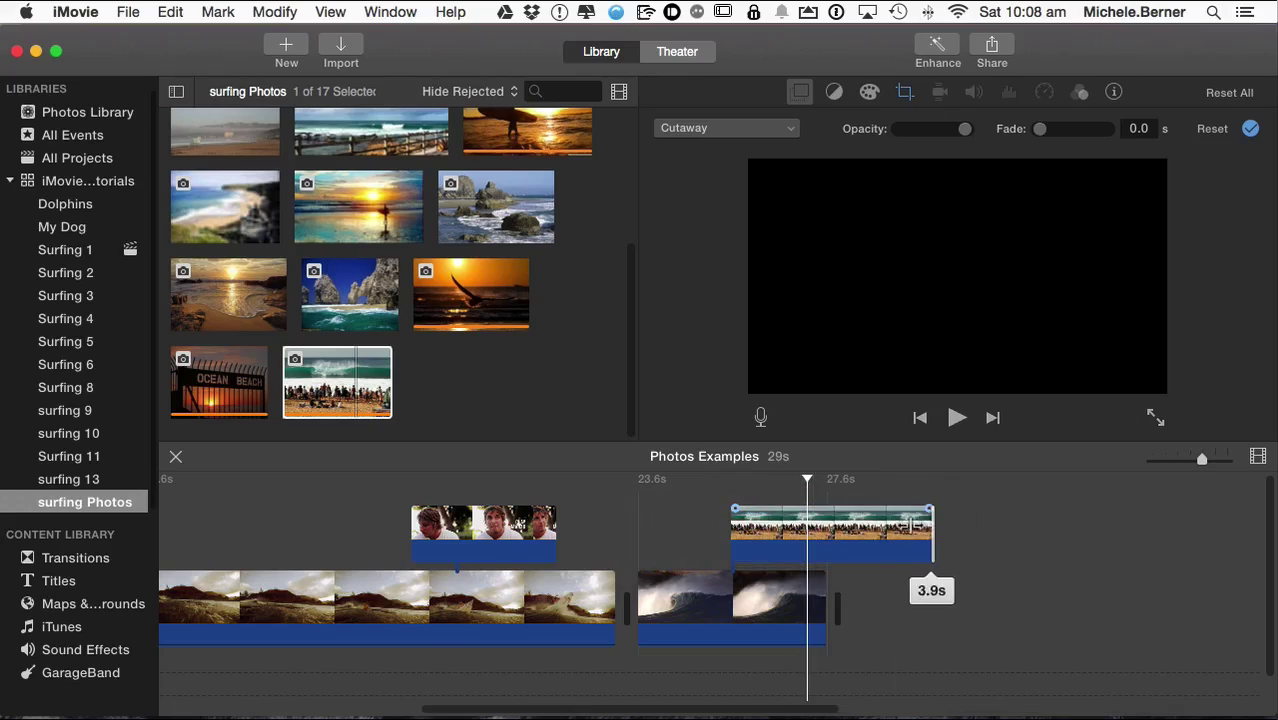
drag(932, 535, 735, 533)
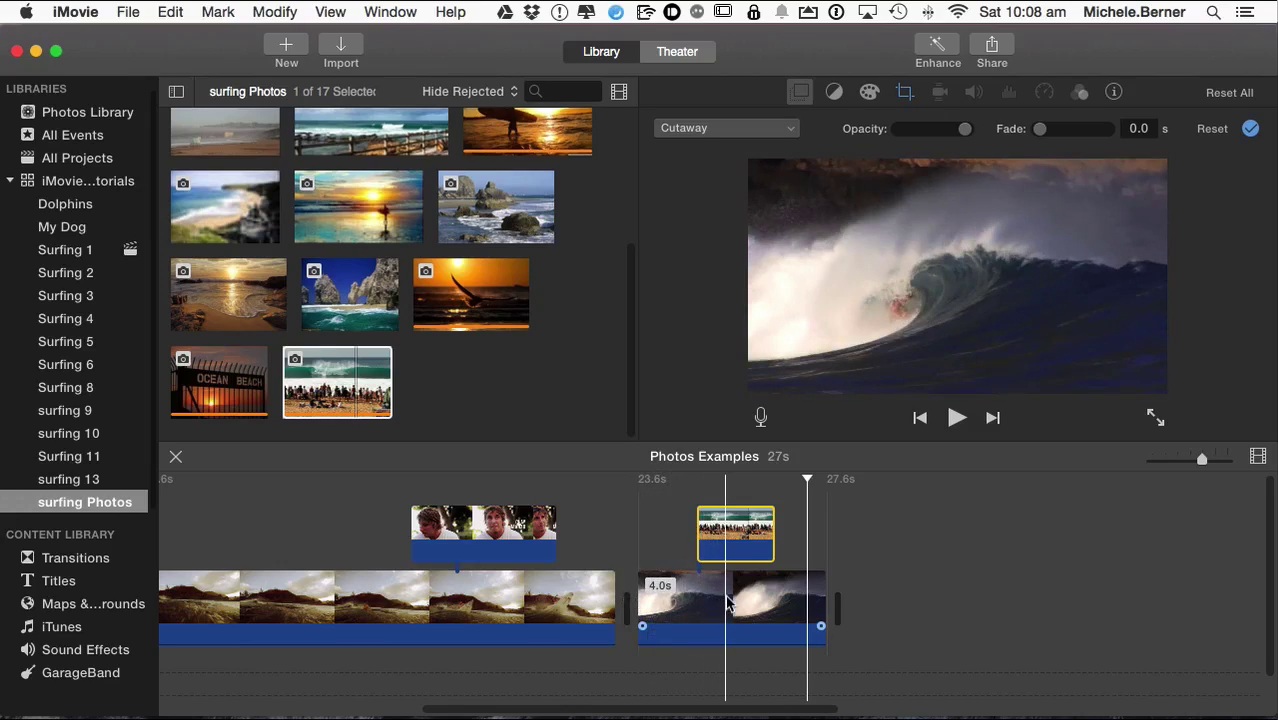
- Make the beach-crowd cutaway a Picture in Picture inset in the upper right and fine-tune its timing
click(741, 540)
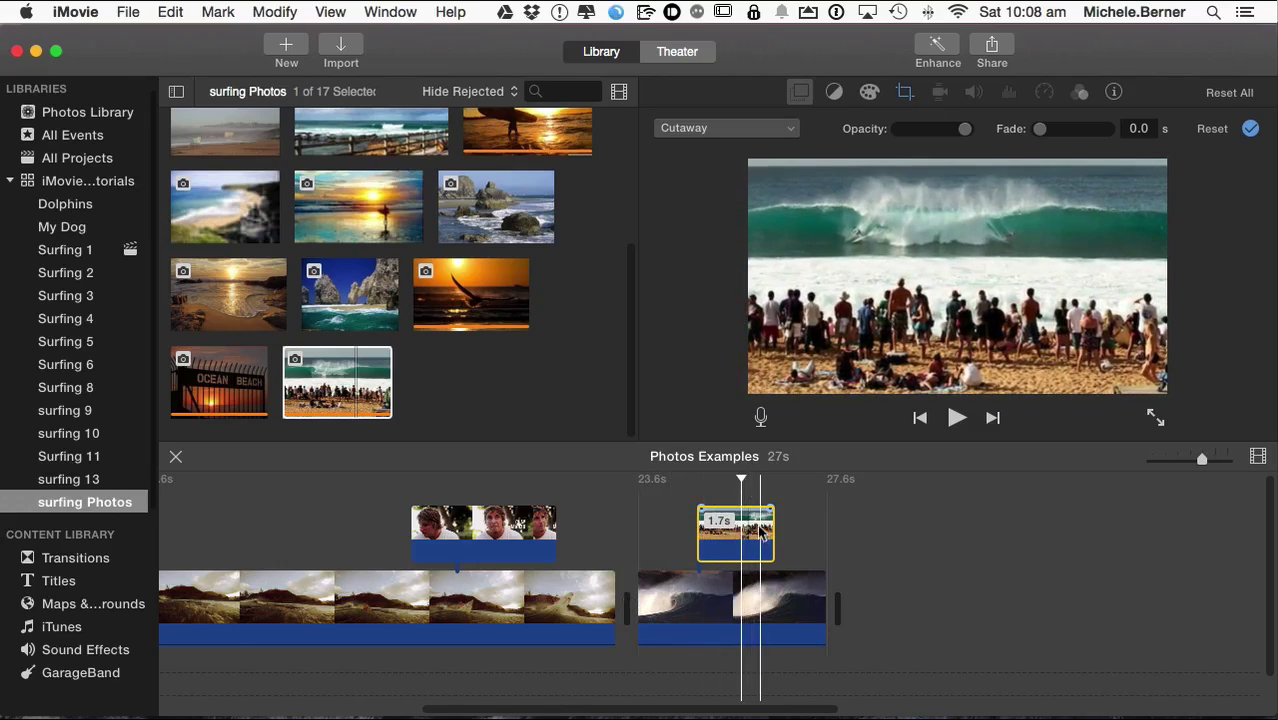
click(700, 128)
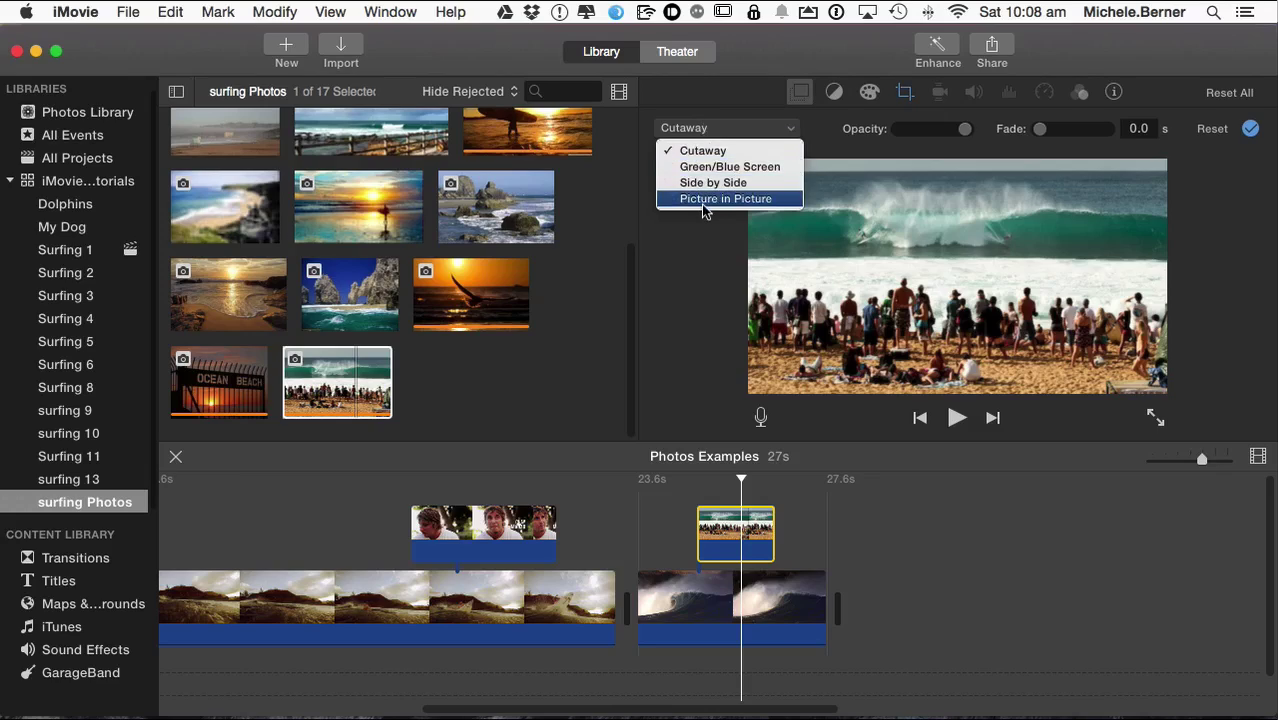
click(703, 204)
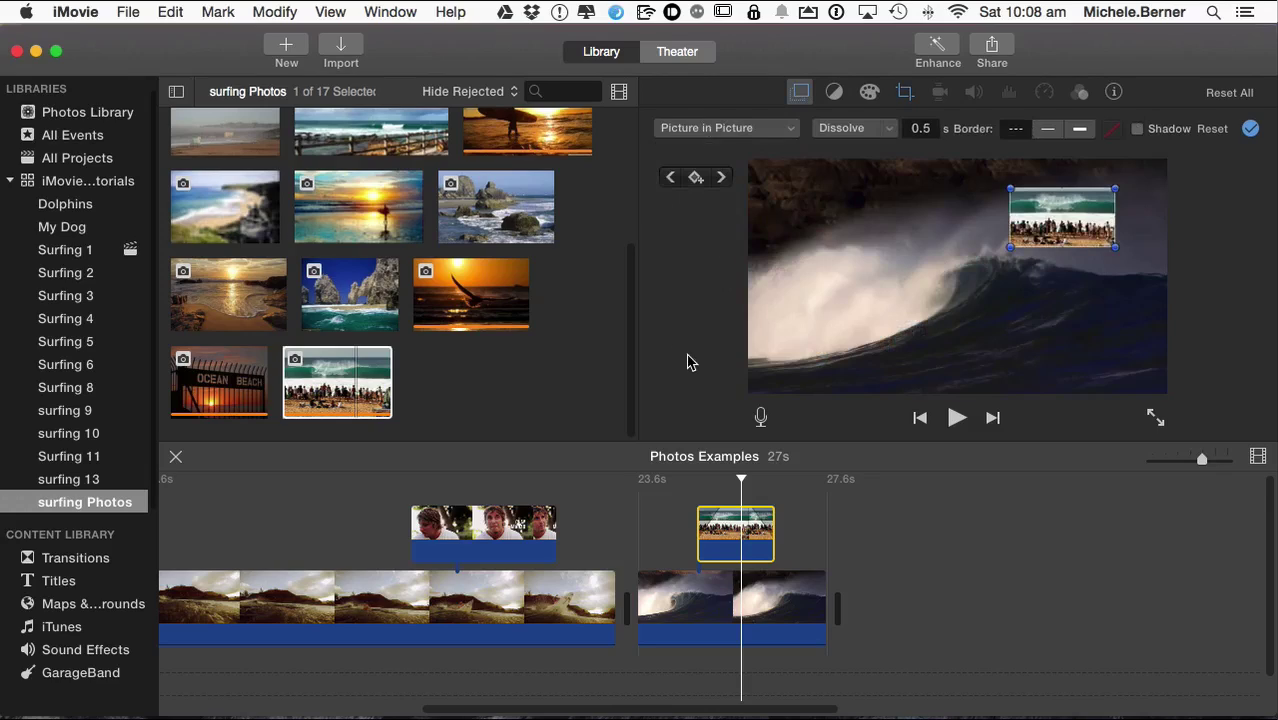
drag(1066, 253, 1097, 240)
click(762, 530)
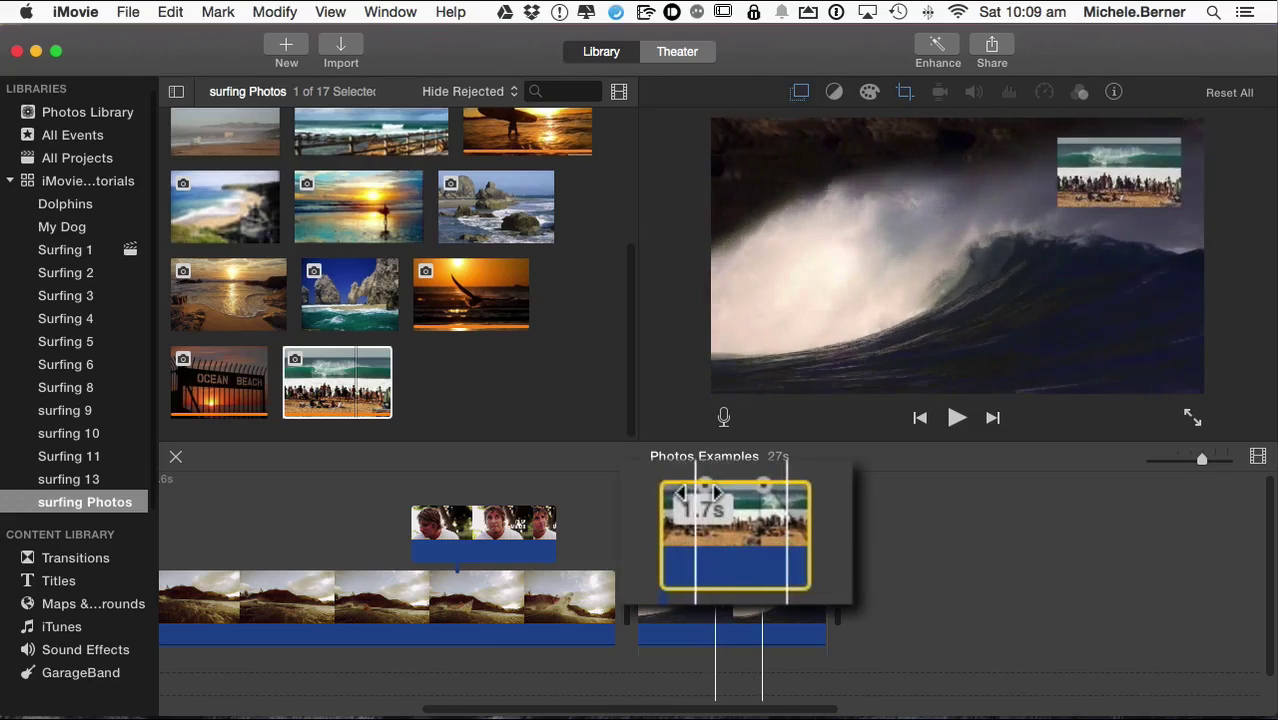
drag(702, 487, 703, 512)
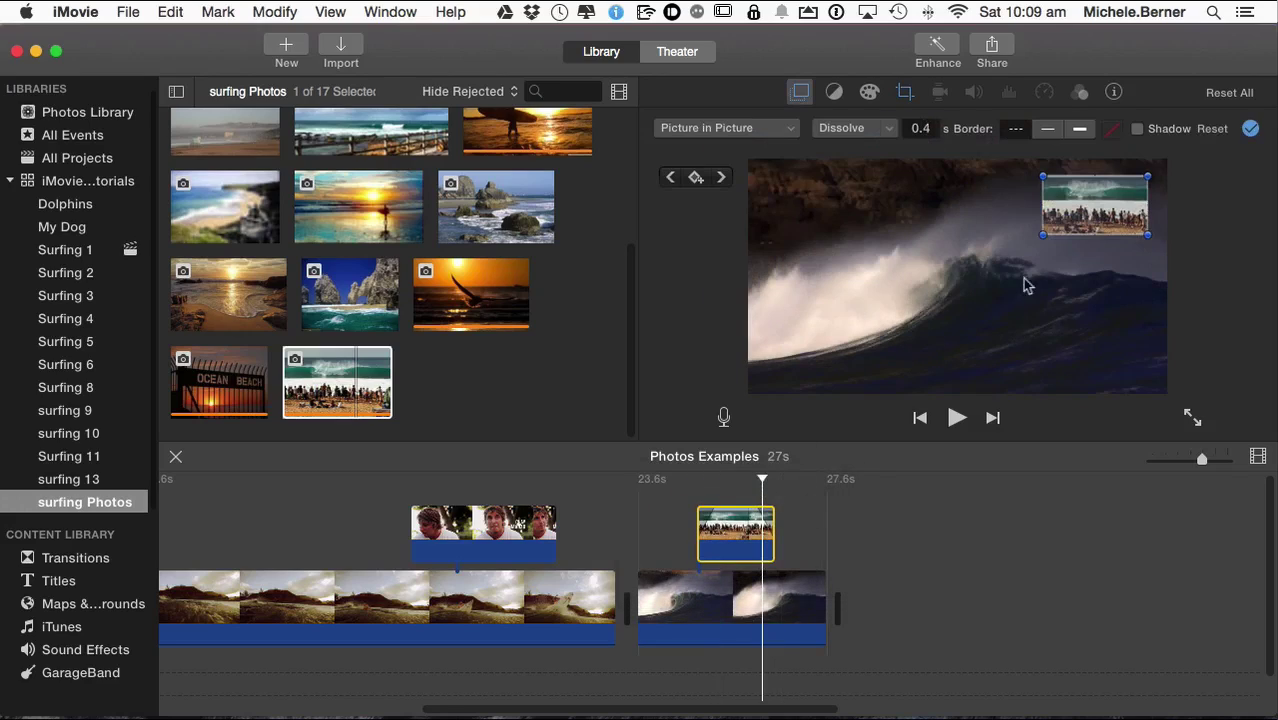
- Give the inset a thick border in a dark colour sampled from the wave
click(1078, 131)
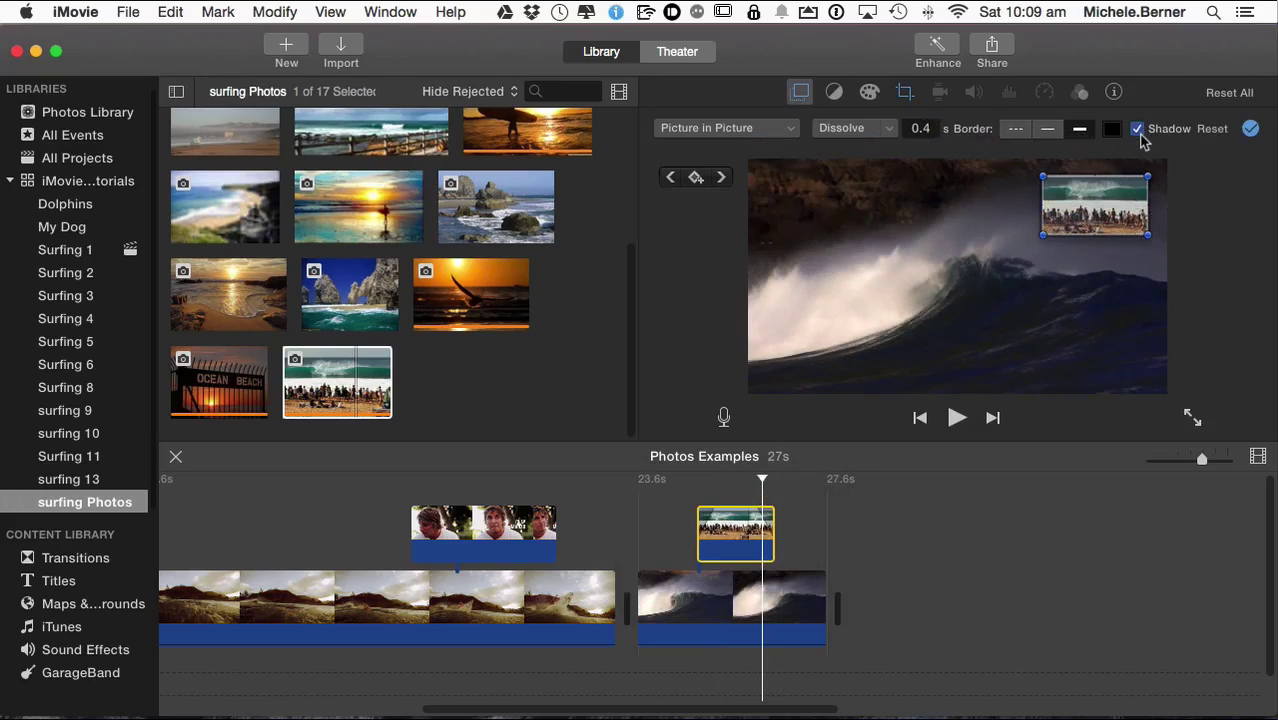
click(1111, 129)
click(274, 269)
click(210, 269)
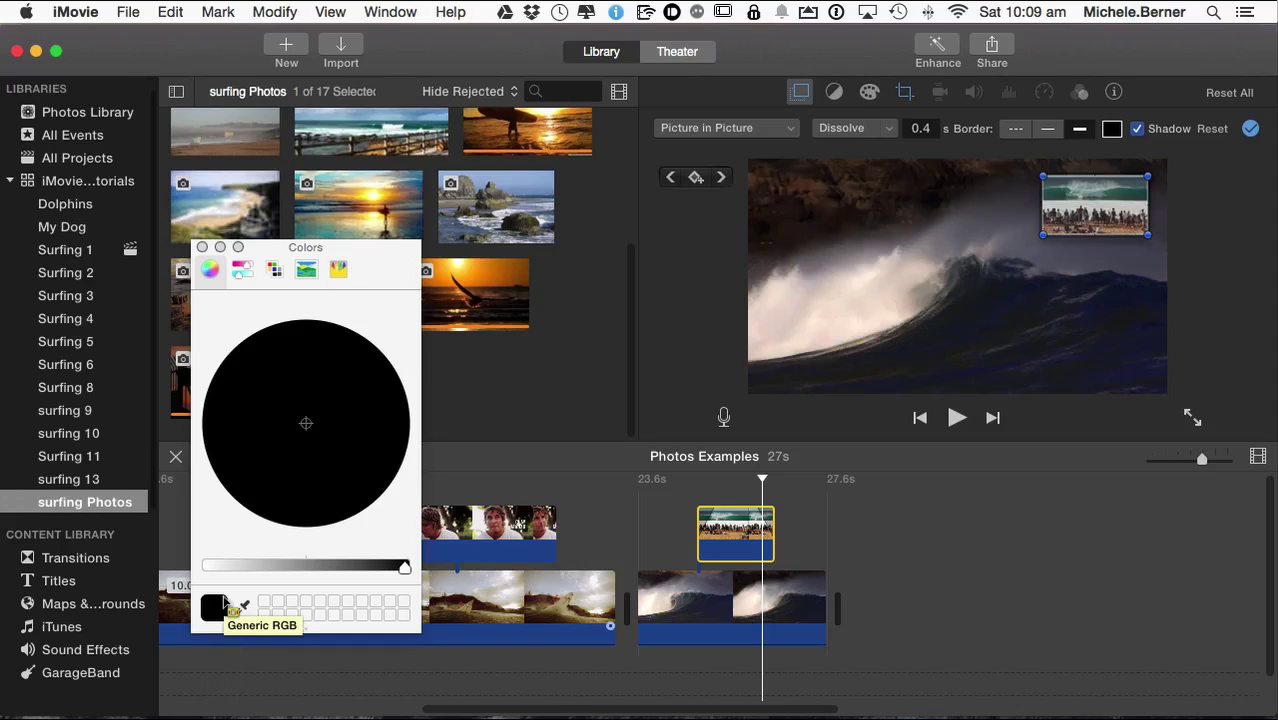
click(243, 609)
click(1004, 357)
click(795, 500)
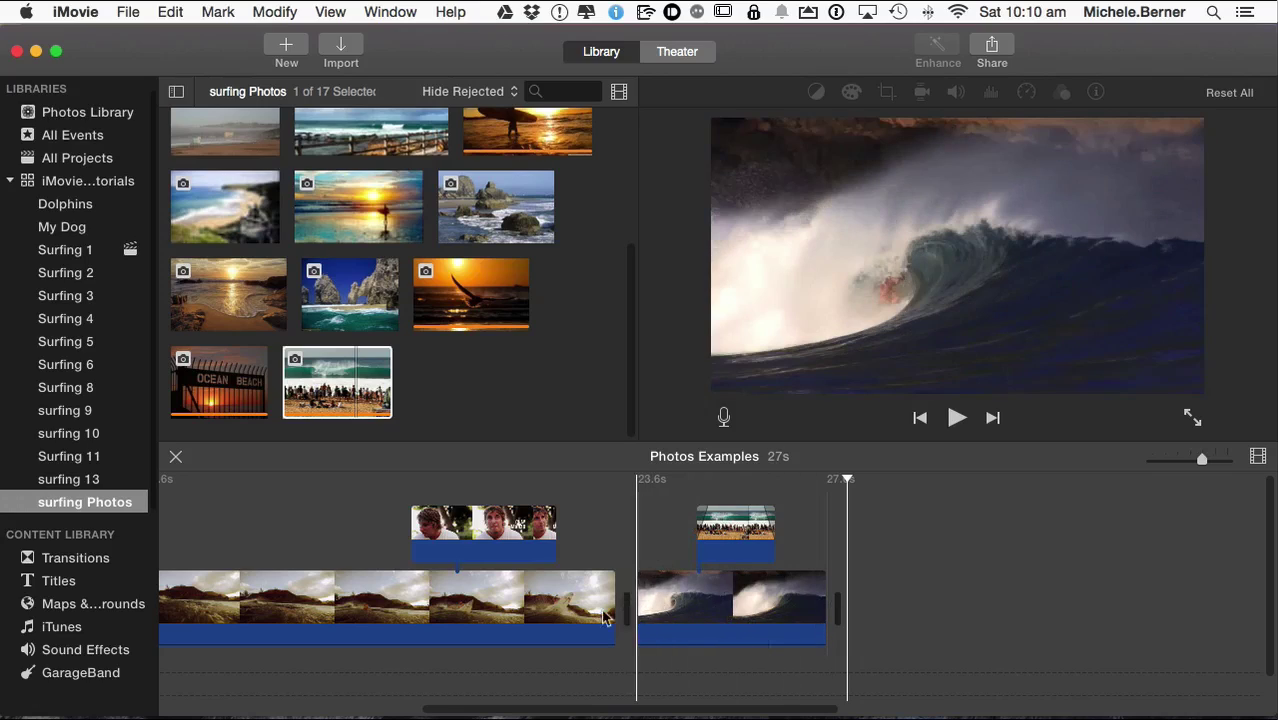
- Insert Fade to Black between the long surfing clip and the big-wave clip, then play it back
click(45, 560)
drag(467, 235, 608, 606)
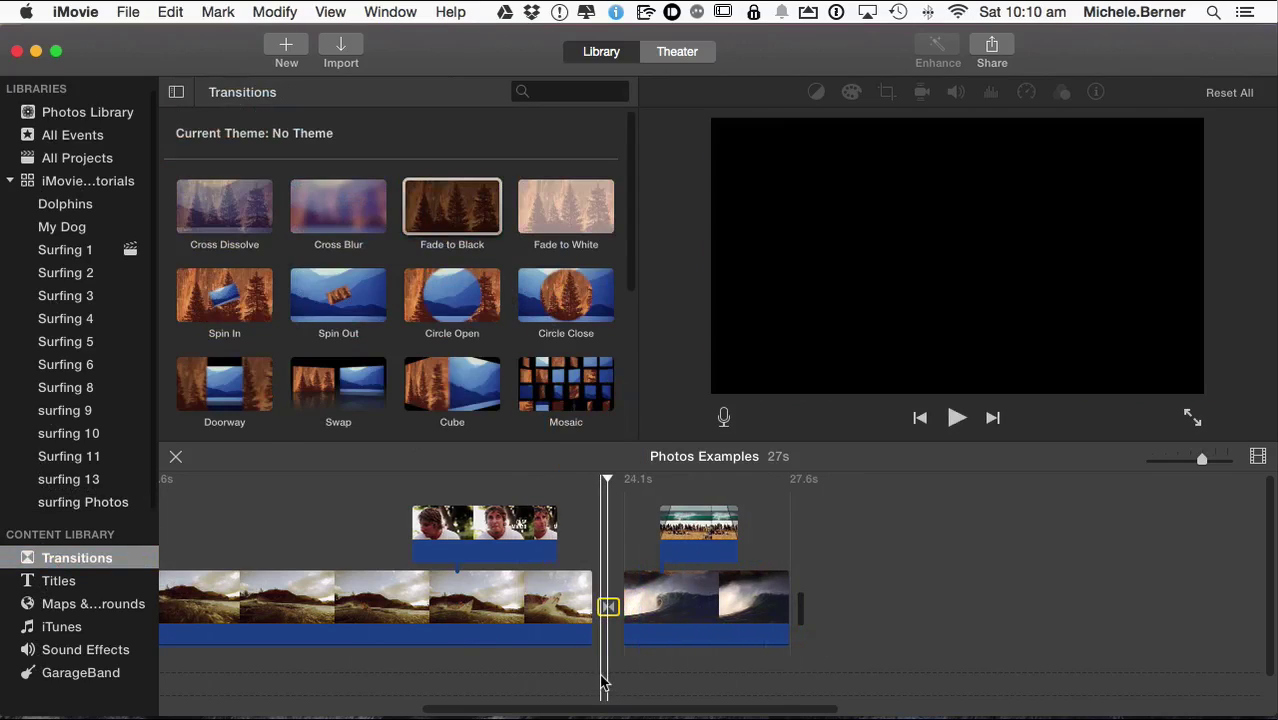
click(285, 656)
key(space)
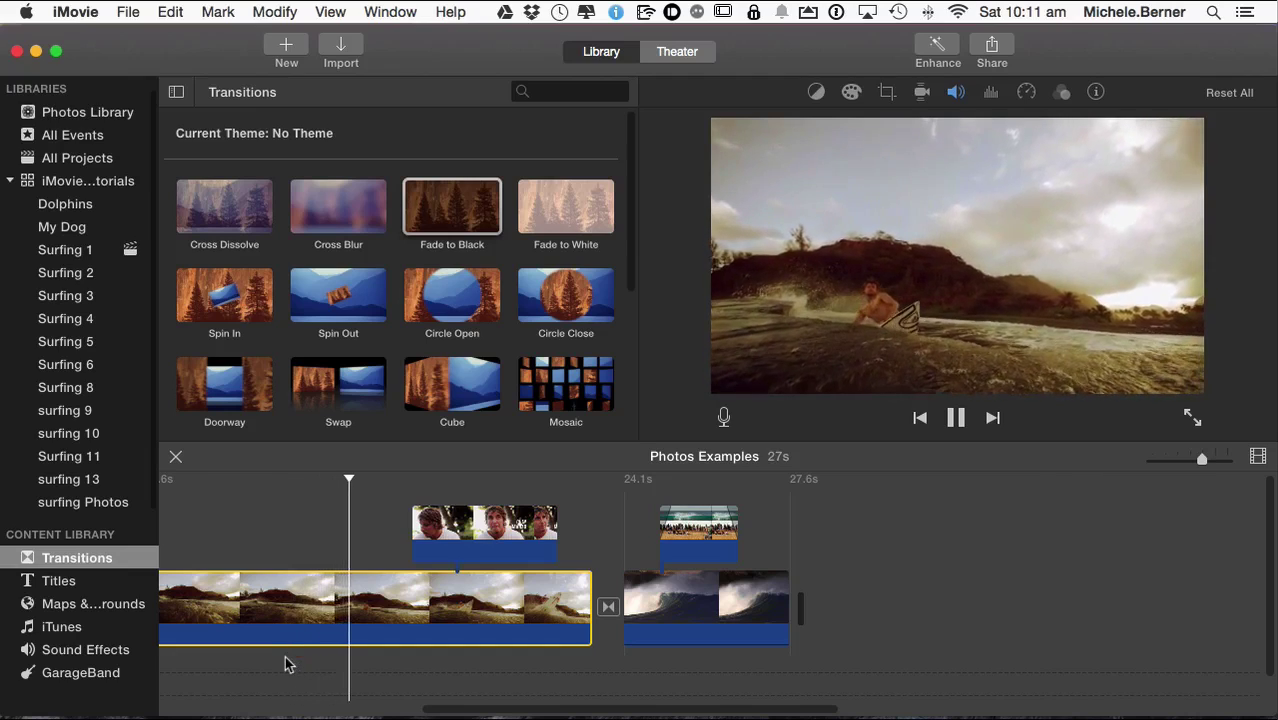